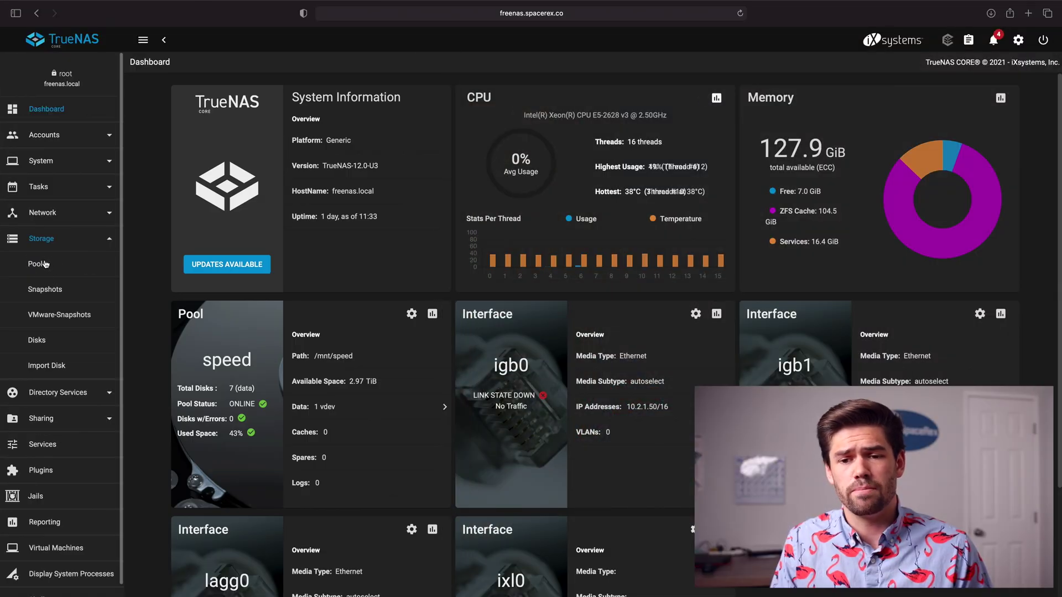
Step: Review the speed pool's VM dataset and its actions menu, then go to Virtual Machines
{"action": "left_click", "coordinate": [46, 264]}
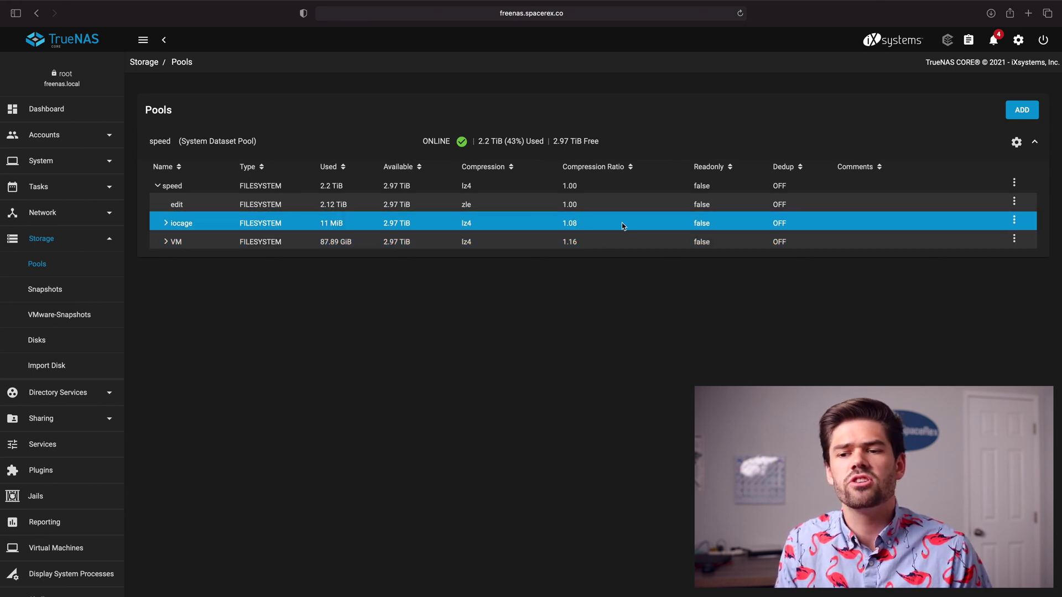
{"action": "double_click", "coordinate": [566, 241]}
{"action": "left_click", "coordinate": [584, 249]}
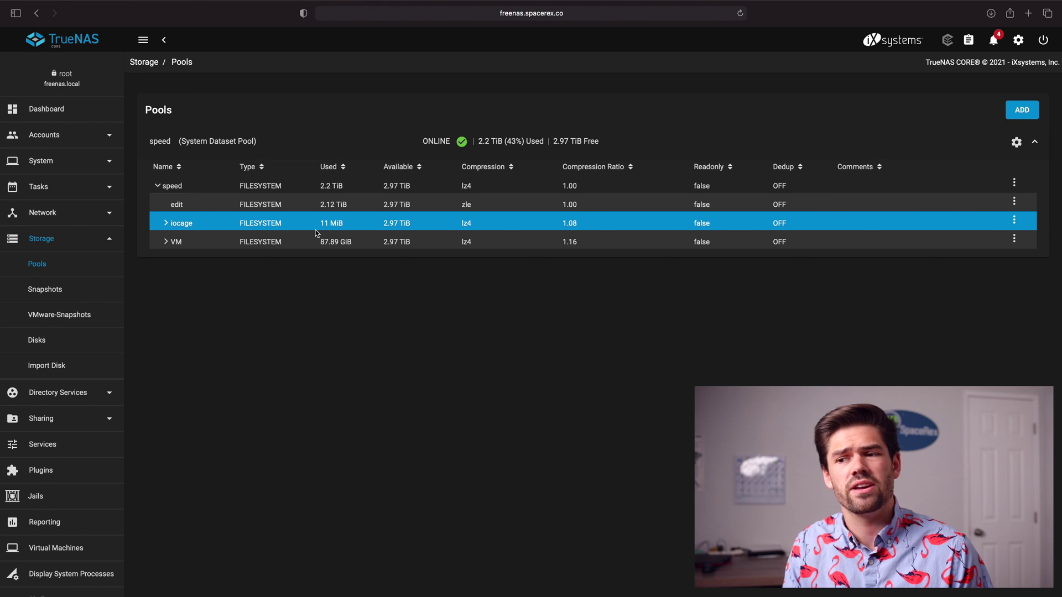
{"action": "left_click", "coordinate": [1014, 182]}
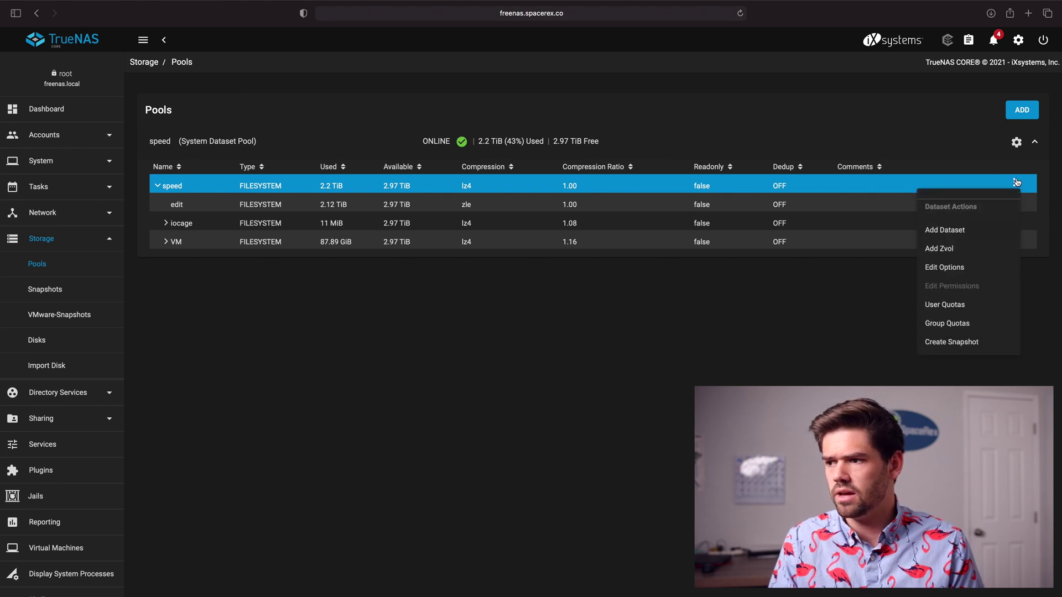
{"action": "left_click", "coordinate": [738, 311]}
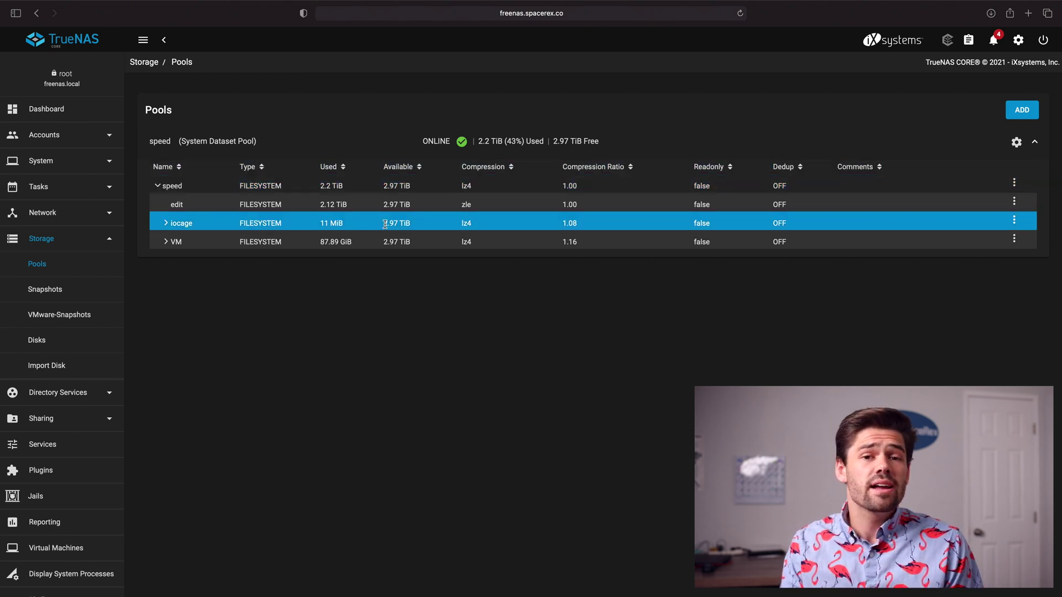
{"action": "scroll", "coordinate": [83, 332], "scroll_direction": "down", "scroll_amount": 2}
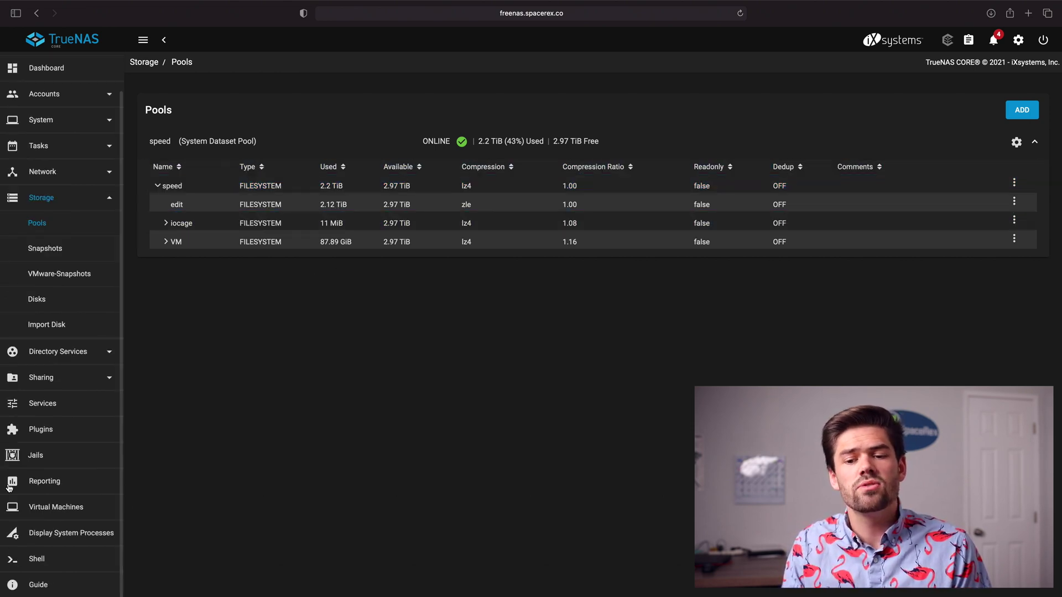
{"action": "left_click", "coordinate": [39, 510]}
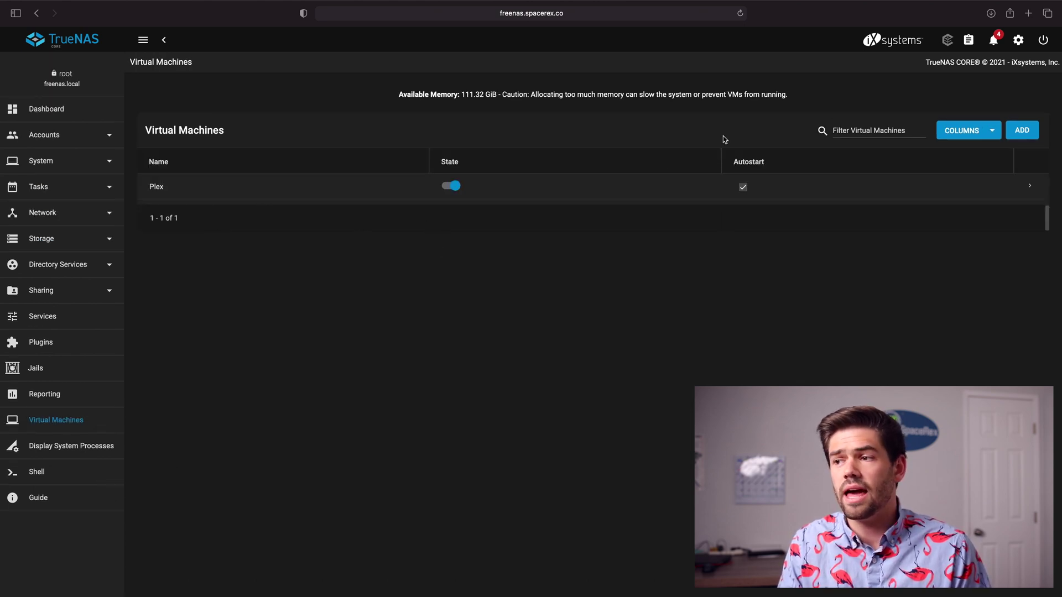
Step: Add a new VM with Linux as guest OS, named For_Tutorial
{"action": "left_click", "coordinate": [1024, 131]}
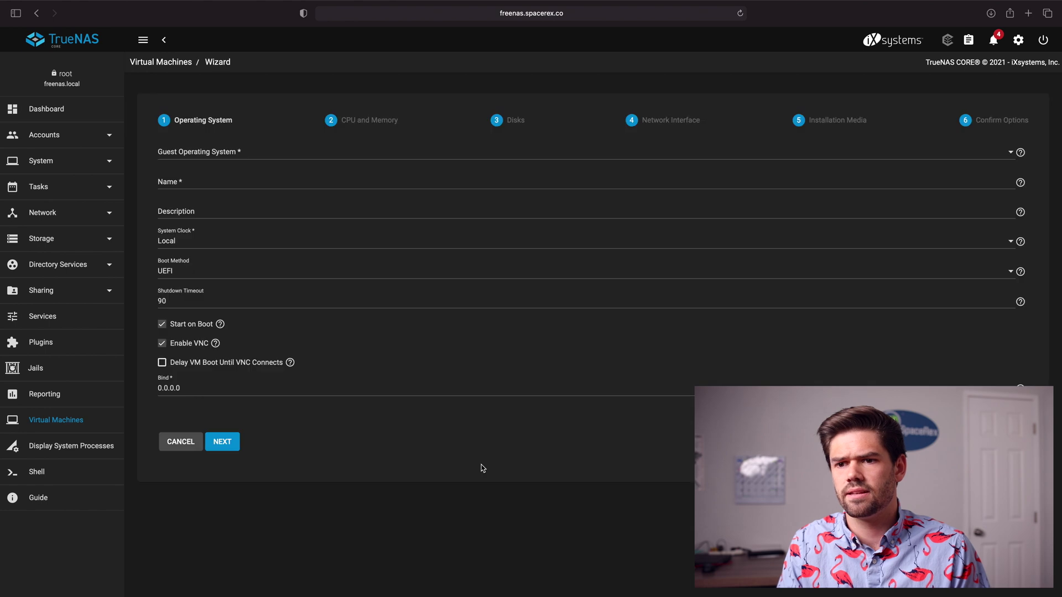
{"action": "left_click", "coordinate": [217, 154]}
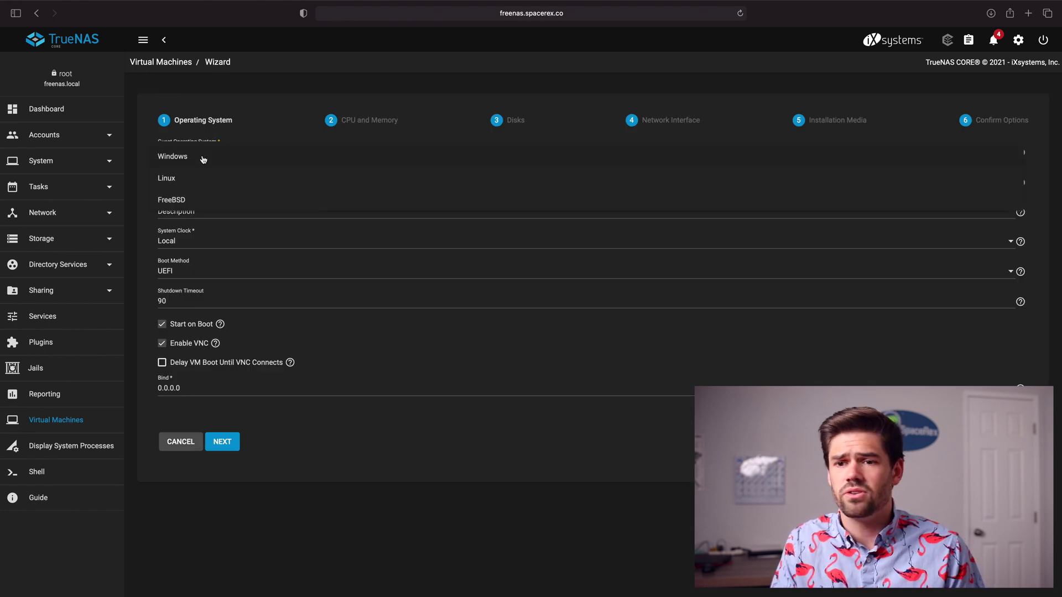
{"action": "left_click", "coordinate": [207, 178]}
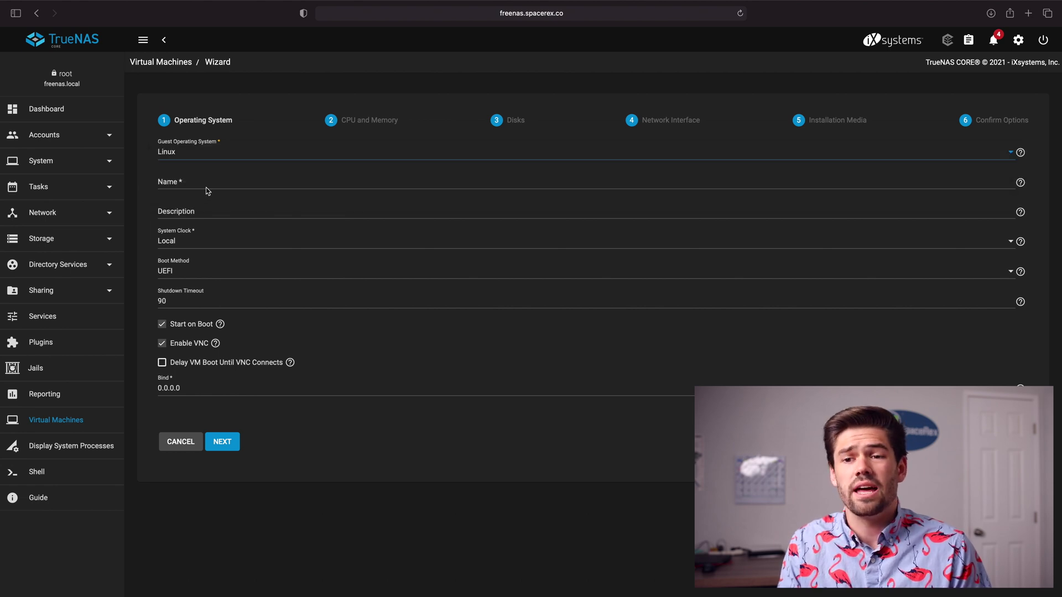
{"action": "left_click", "coordinate": [208, 185]}
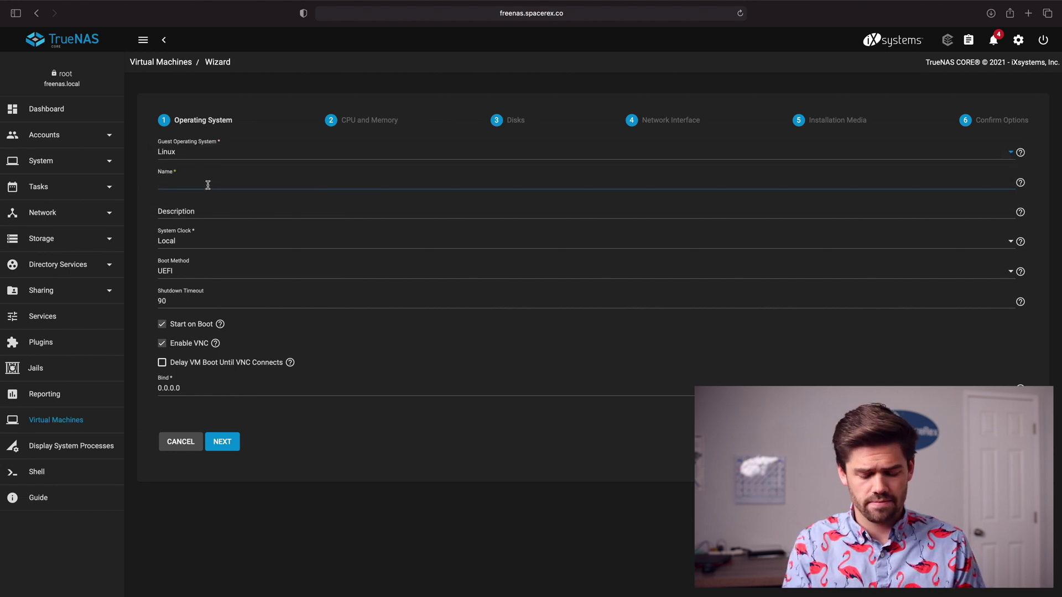
{"action": "type", "text": "T"}
{"action": "key", "text": "BackSpace"}
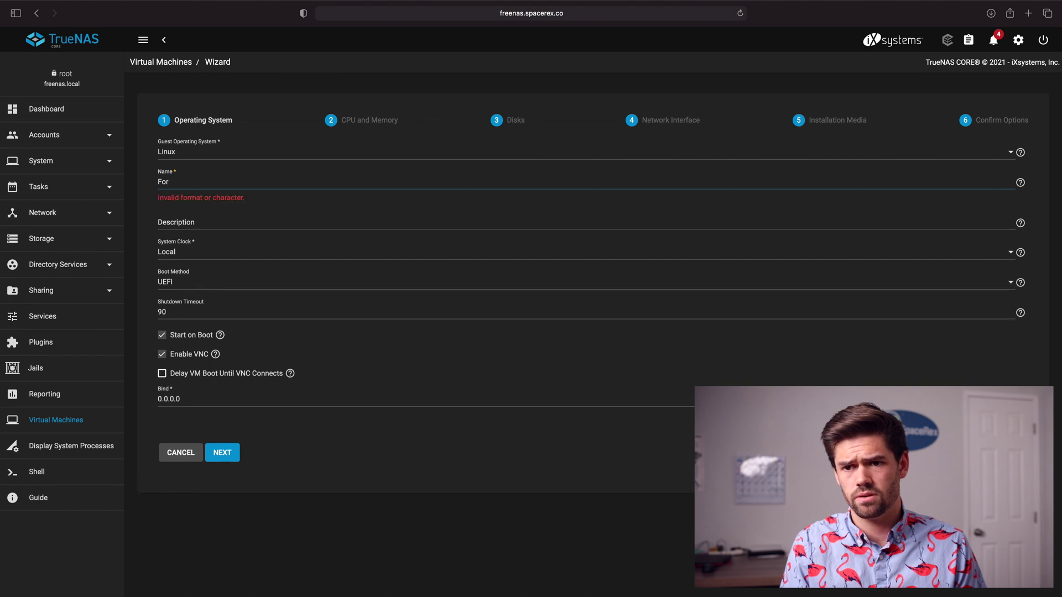
{"action": "type", "text": "For_Tutorial"}
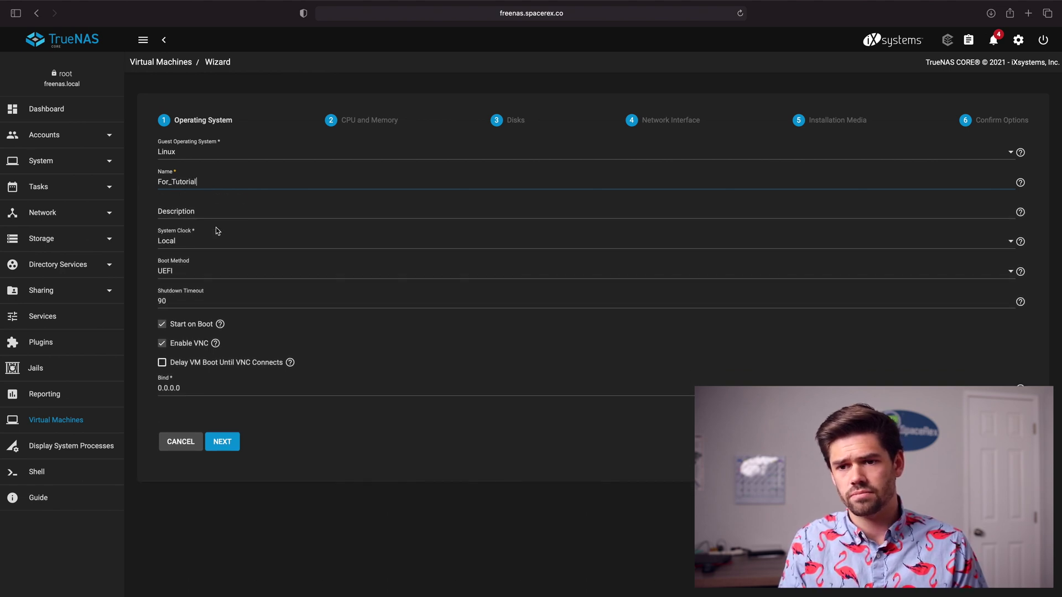
{"action": "key", "text": "Tab"}
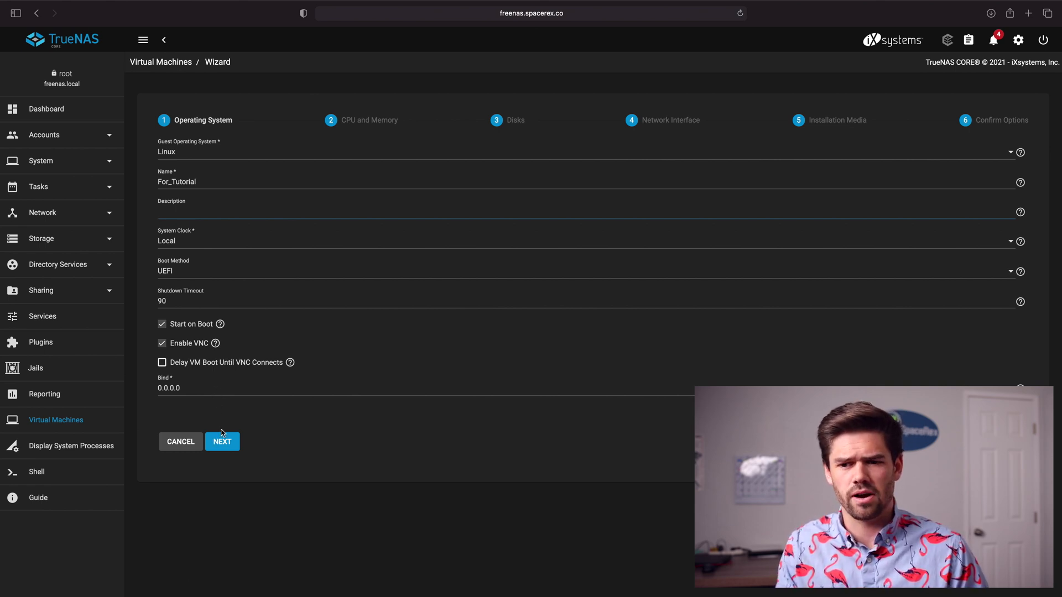
{"action": "left_click", "coordinate": [229, 447]}
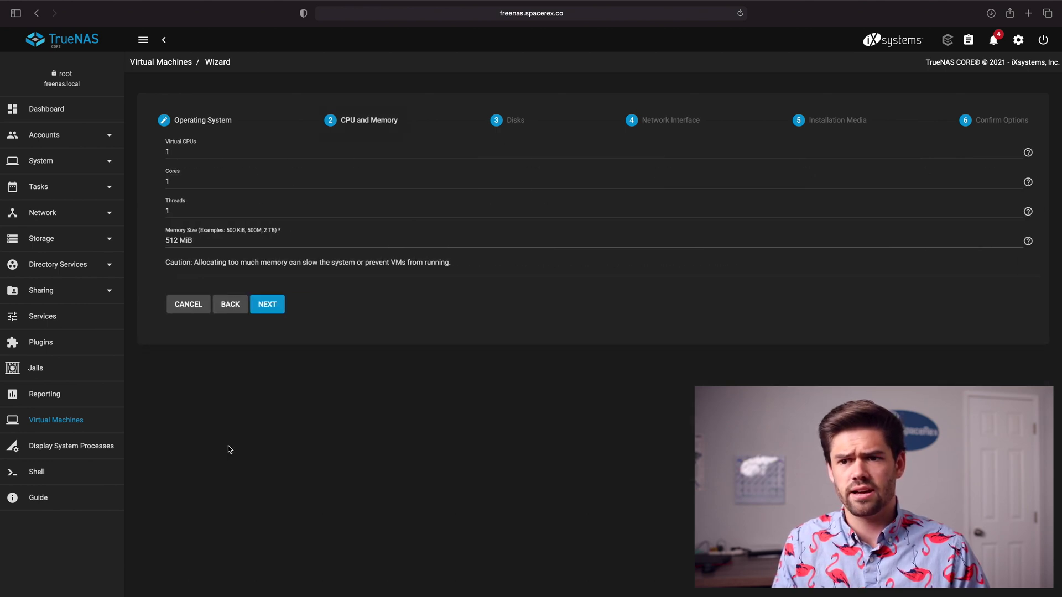
Step: Set the VM to 5 cores and 8 GiB of memory
{"action": "double_click", "coordinate": [204, 182]}
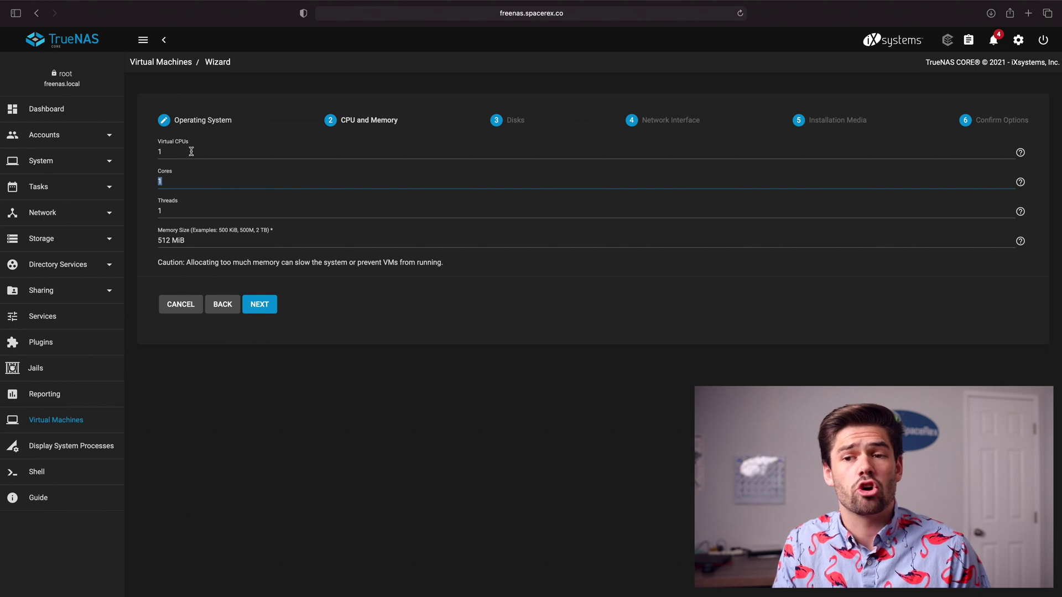
{"action": "left_click_drag", "start_coordinate": [165, 203], "coordinate": [177, 190]}
{"action": "type", "text": "5"}
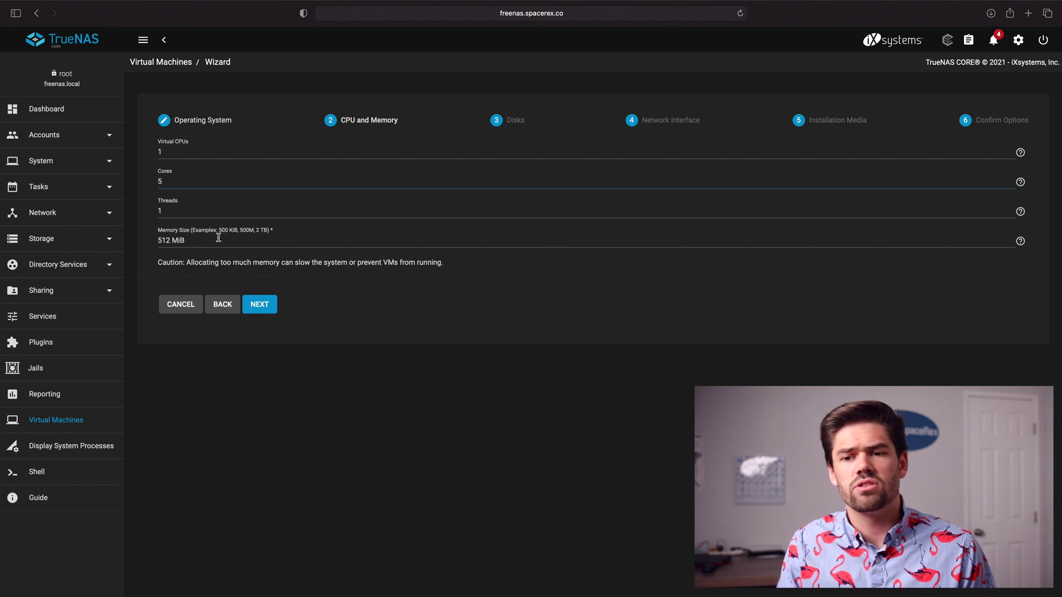
{"action": "left_click_drag", "start_coordinate": [190, 239], "coordinate": [117, 240]}
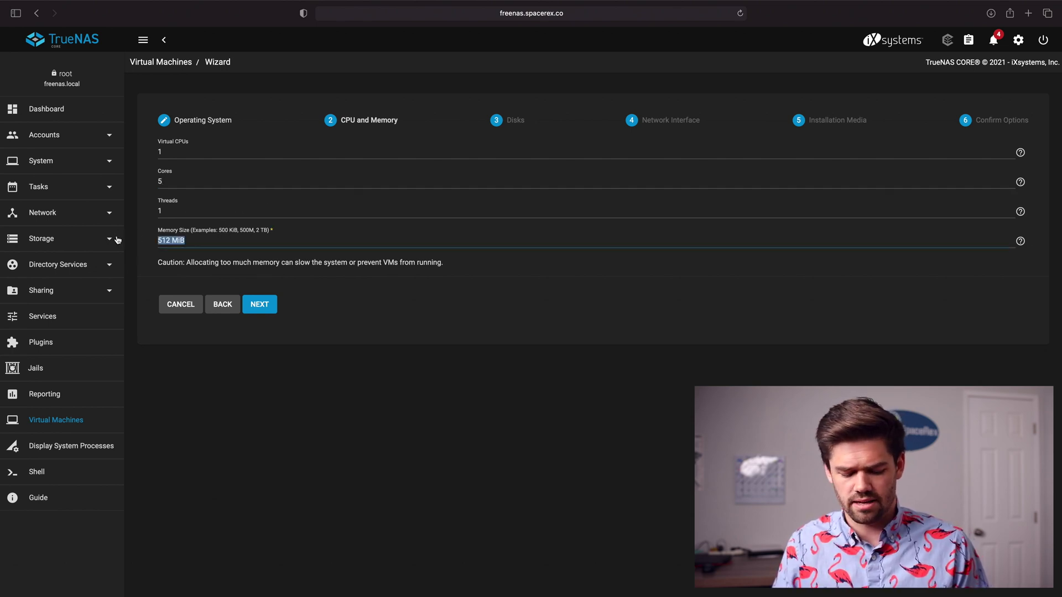
{"action": "type", "text": "8 gib"}
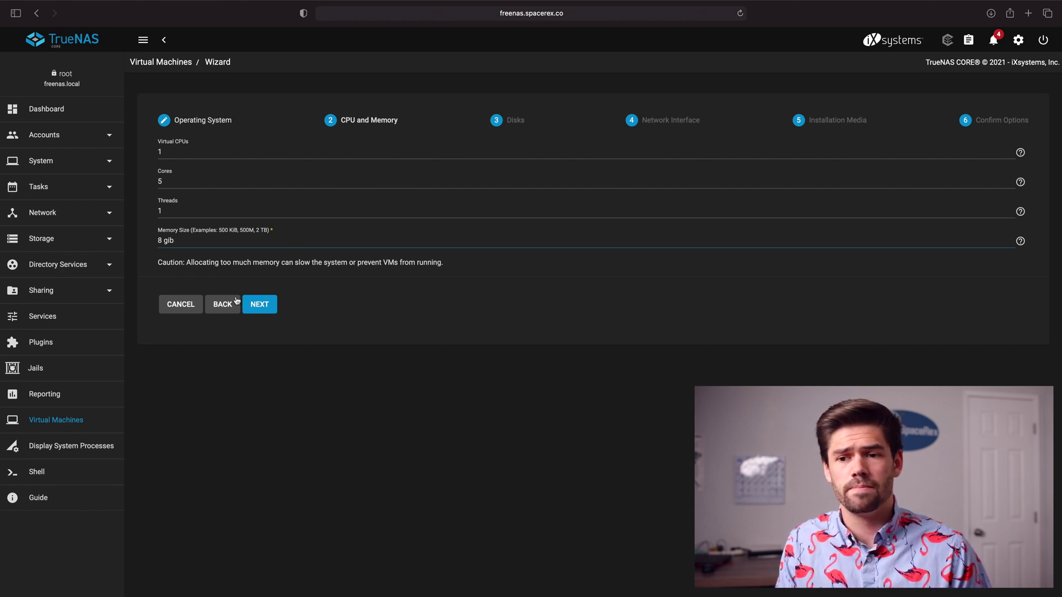
{"action": "left_click", "coordinate": [275, 305]}
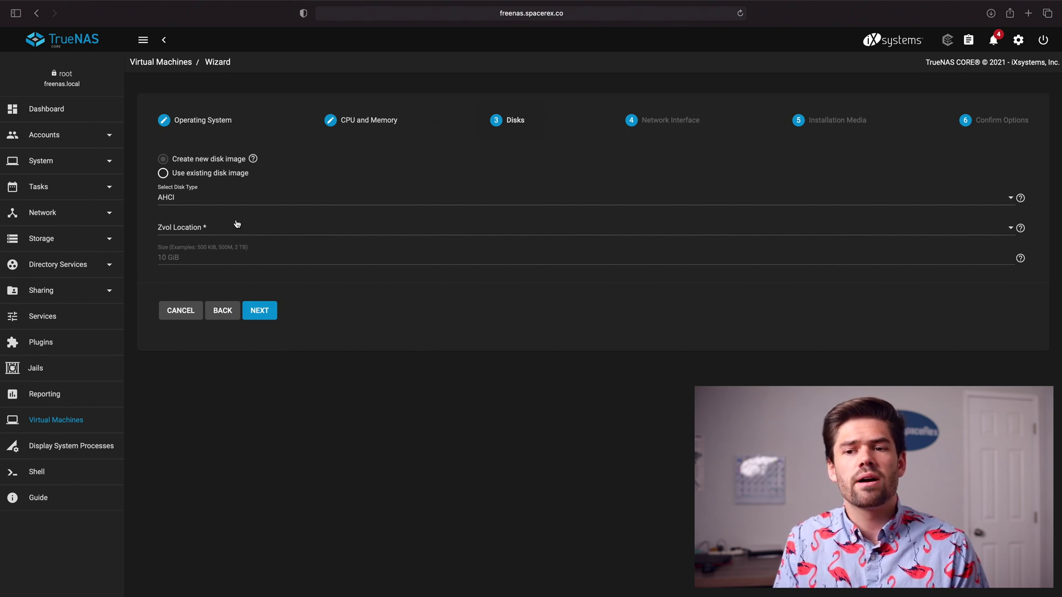
Step: Create an 80 GiB VirtIO disk stored in the speed/VM zvol location
{"action": "left_click", "coordinate": [192, 203]}
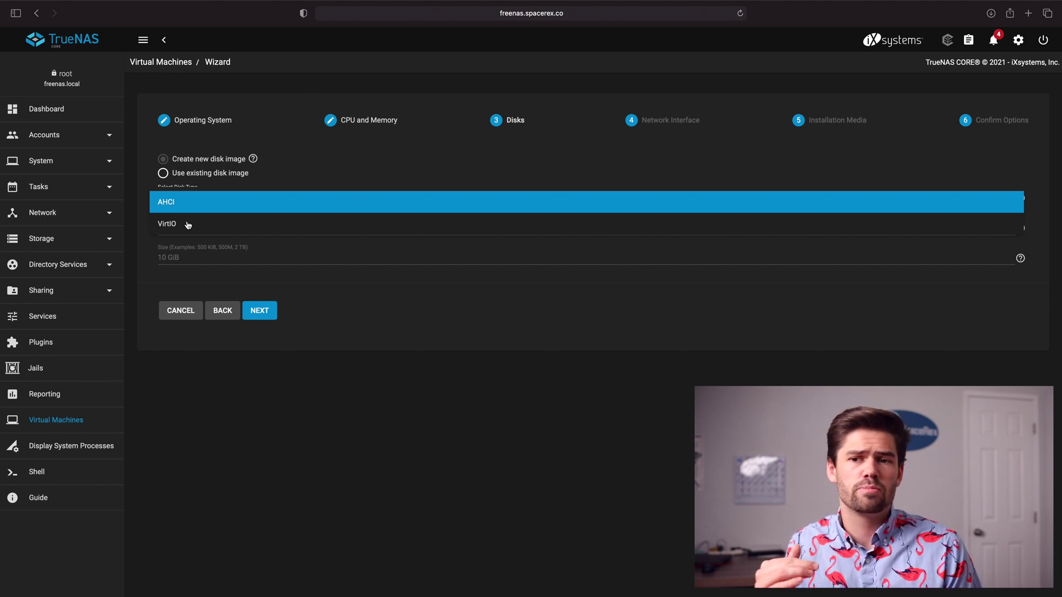
{"action": "left_click", "coordinate": [188, 225]}
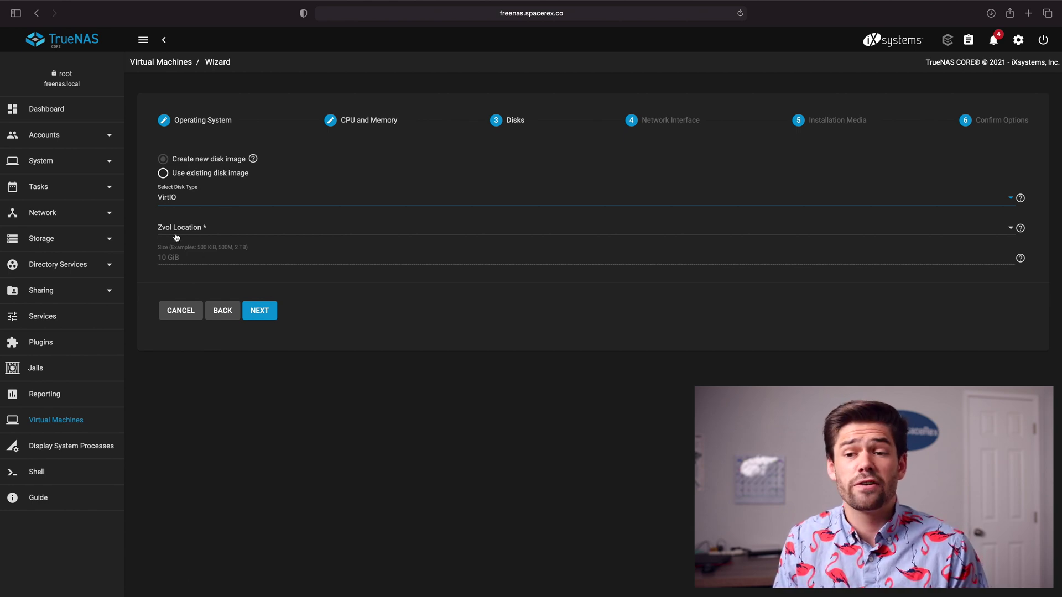
{"action": "left_click", "coordinate": [176, 236]}
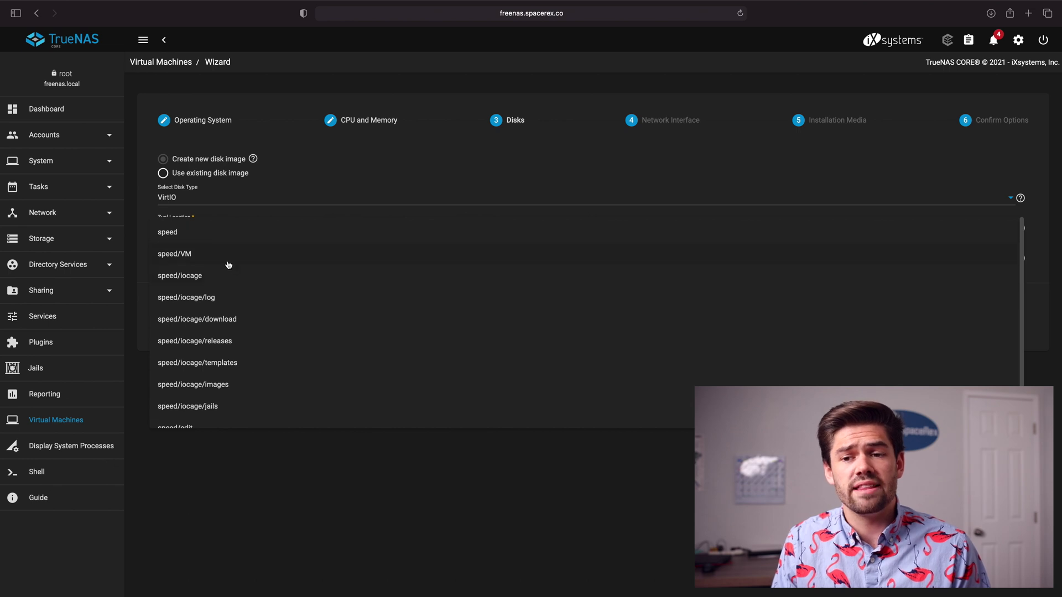
{"action": "left_click", "coordinate": [197, 255]}
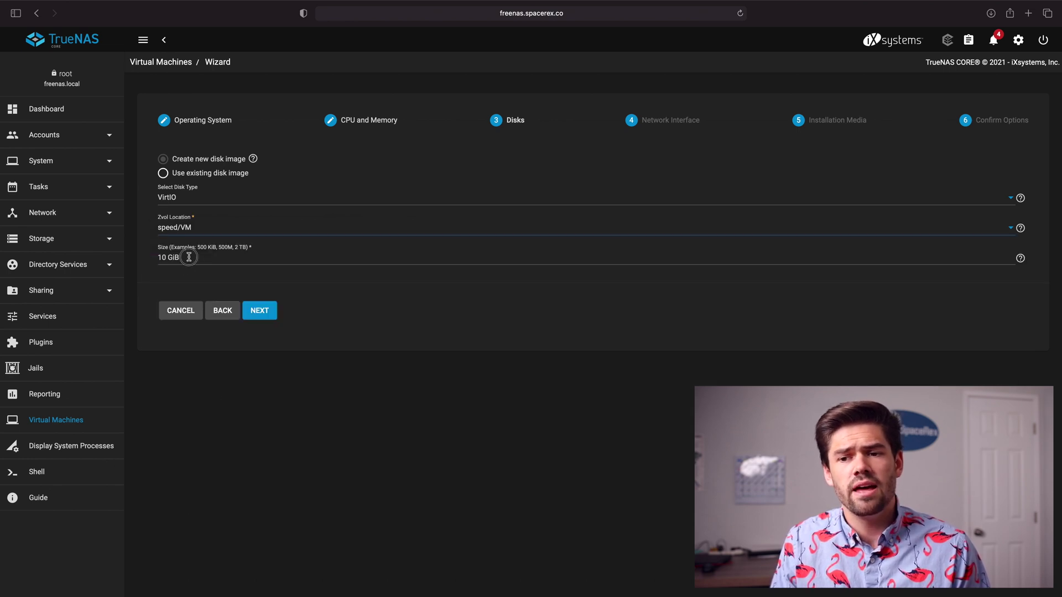
{"action": "left_click_drag", "start_coordinate": [190, 257], "coordinate": [50, 250]}
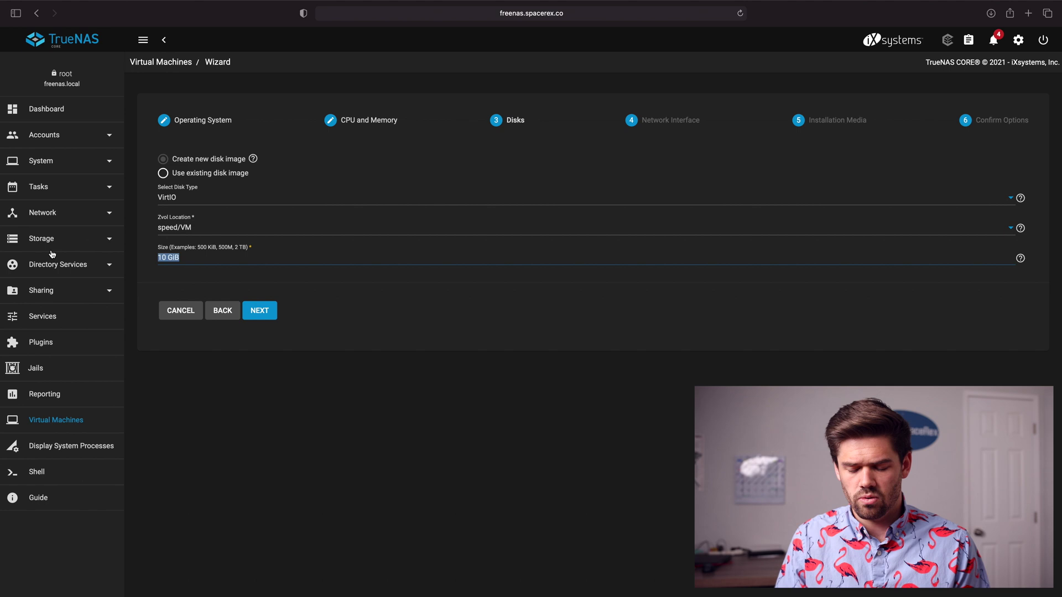
{"action": "type", "text": "80 GiB"}
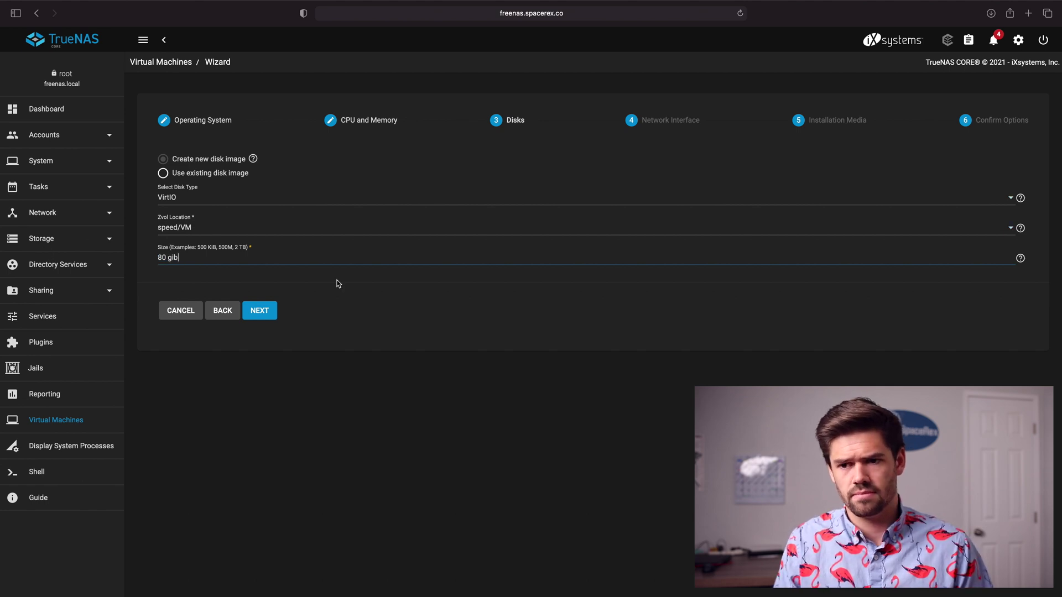
{"action": "left_click", "coordinate": [271, 314]}
Step: Use a VirtIO network adapter attached to lagg0
{"action": "left_click", "coordinate": [221, 153]}
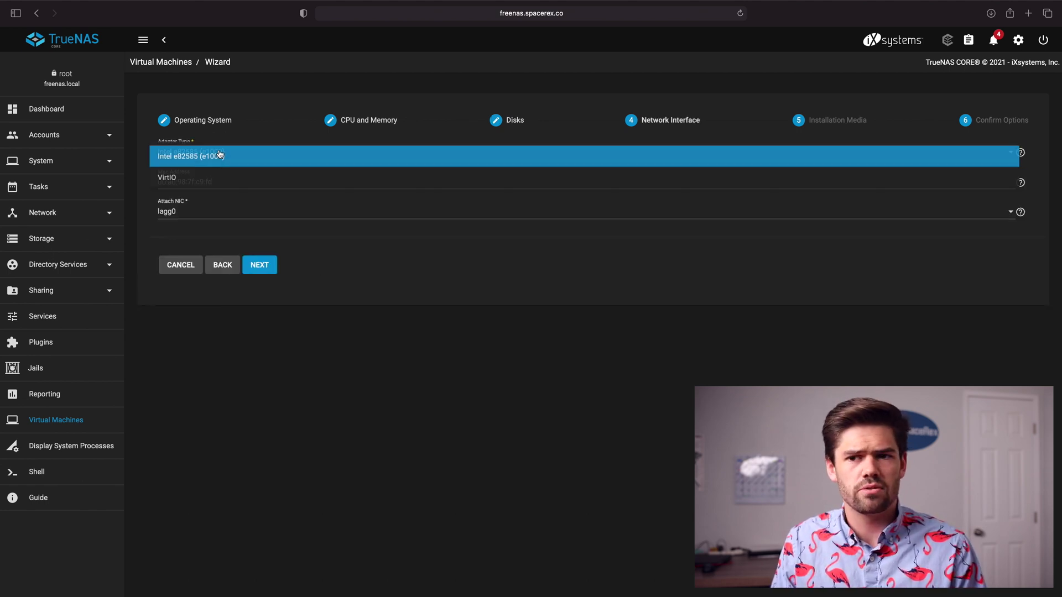
{"action": "left_click", "coordinate": [195, 185]}
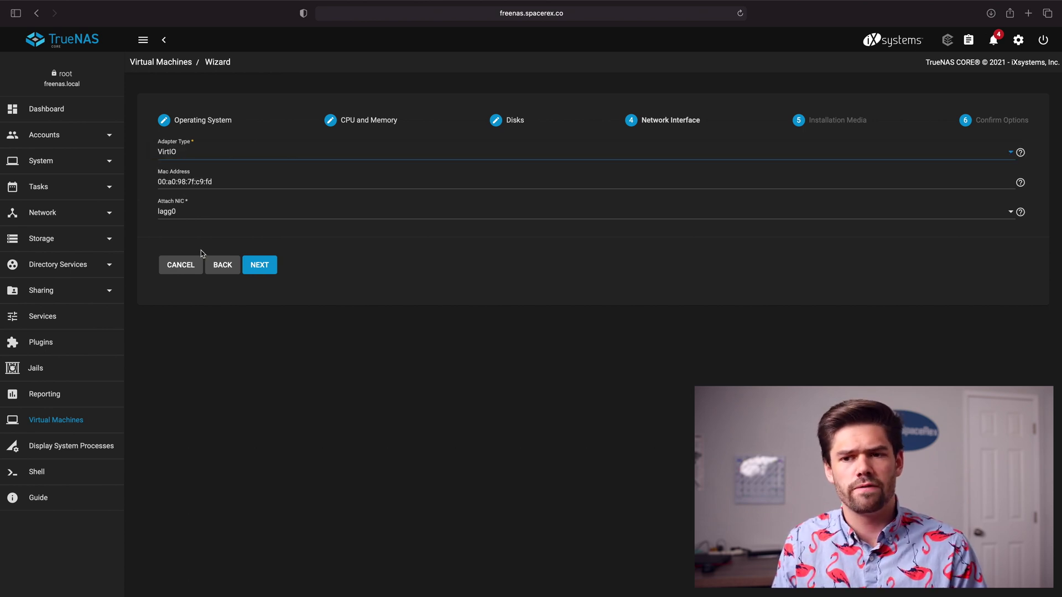
{"action": "left_click", "coordinate": [175, 215]}
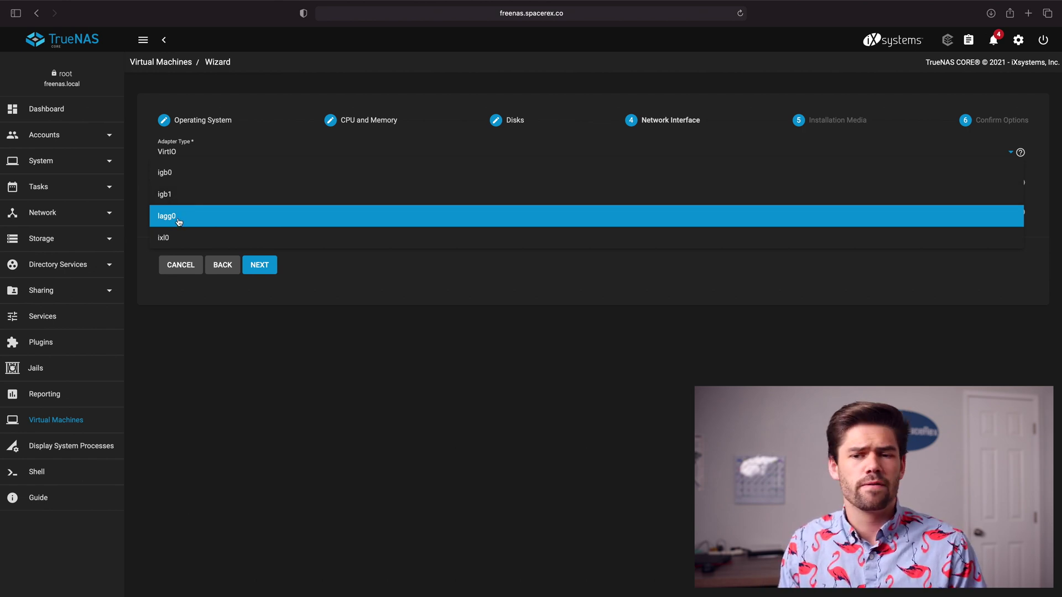
{"action": "left_click", "coordinate": [178, 222]}
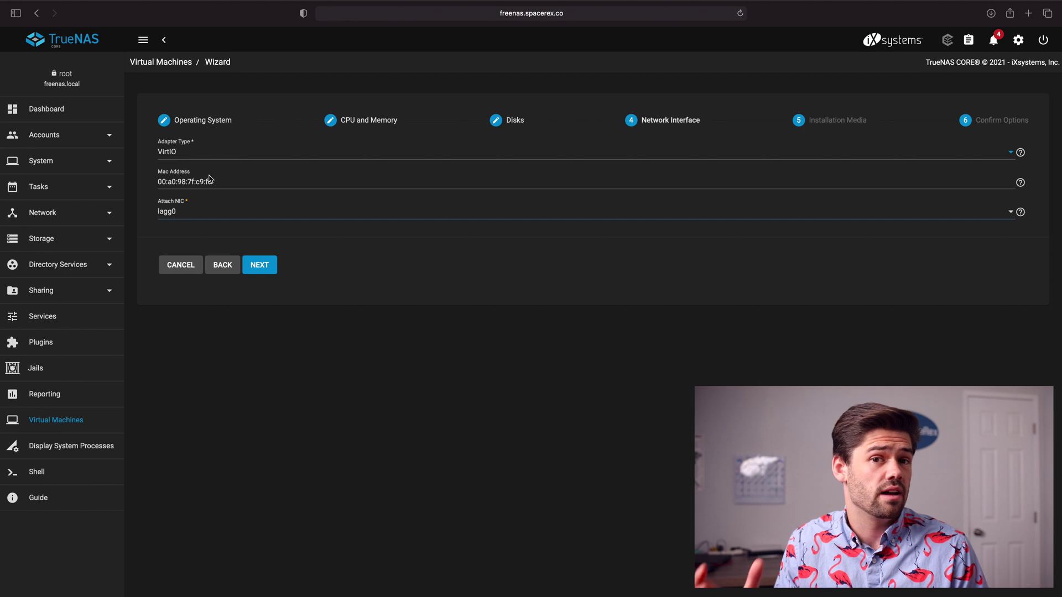
{"action": "left_click", "coordinate": [258, 266]}
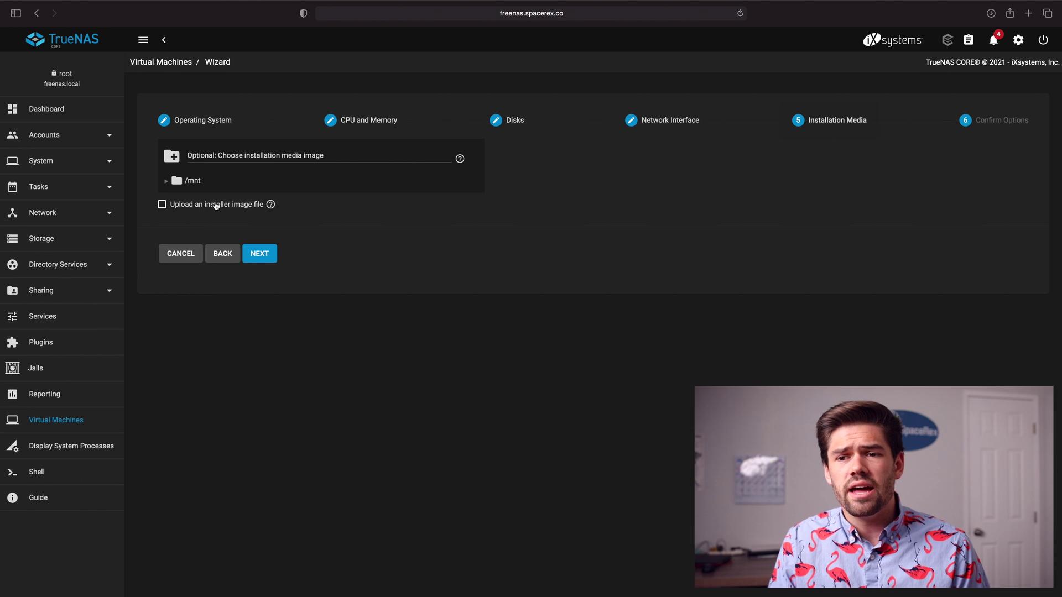
Step: Select ubuntu-20.04-live-server-amd64.iso from /mnt/speed/VM as install media and submit the VM
{"action": "left_click", "coordinate": [165, 181]}
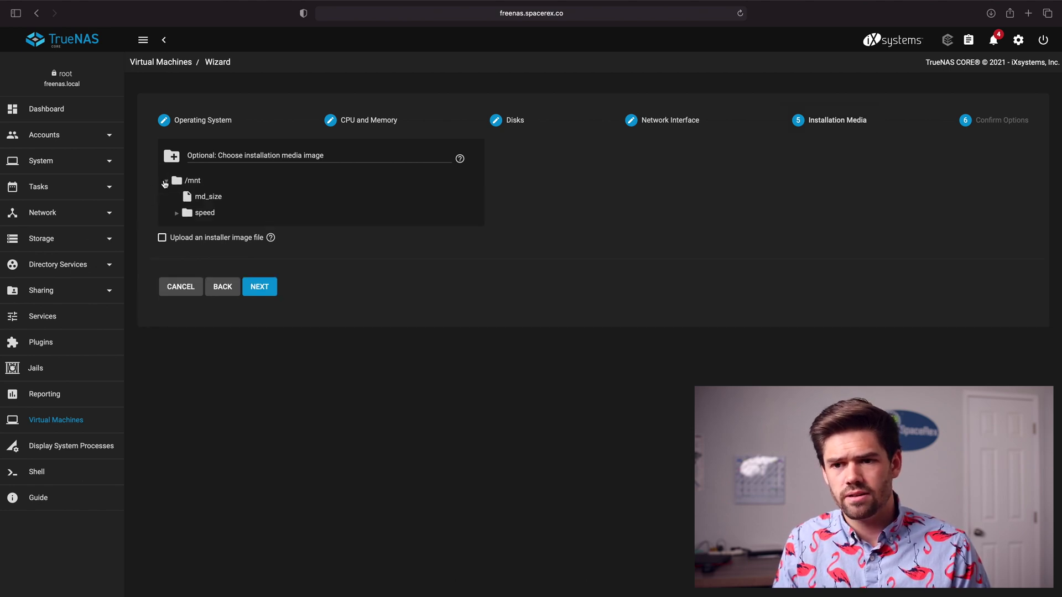
{"action": "left_click", "coordinate": [177, 213]}
{"action": "left_click", "coordinate": [196, 264]}
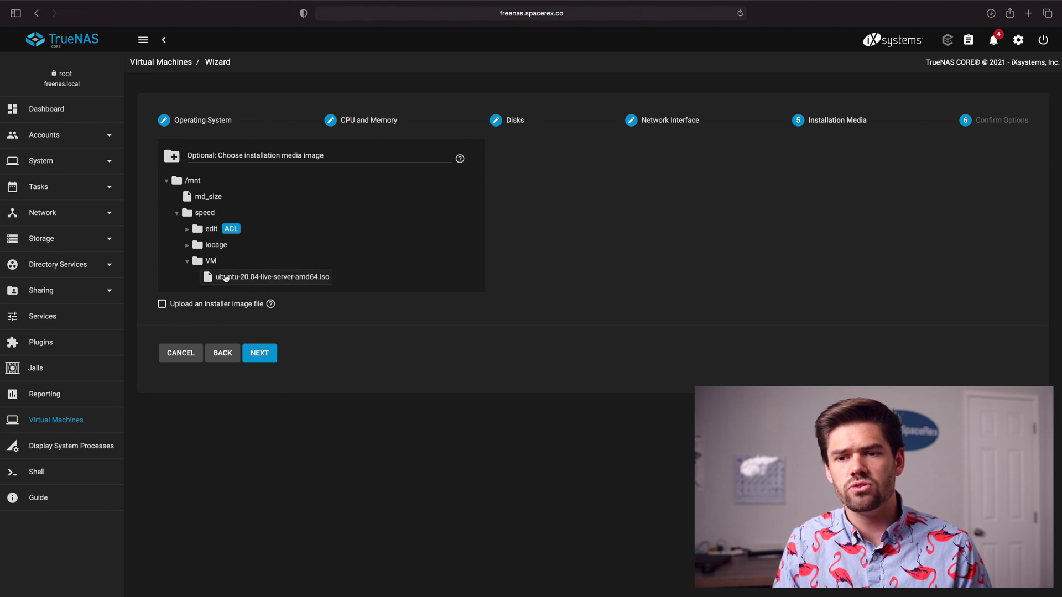
{"action": "left_click", "coordinate": [281, 279]}
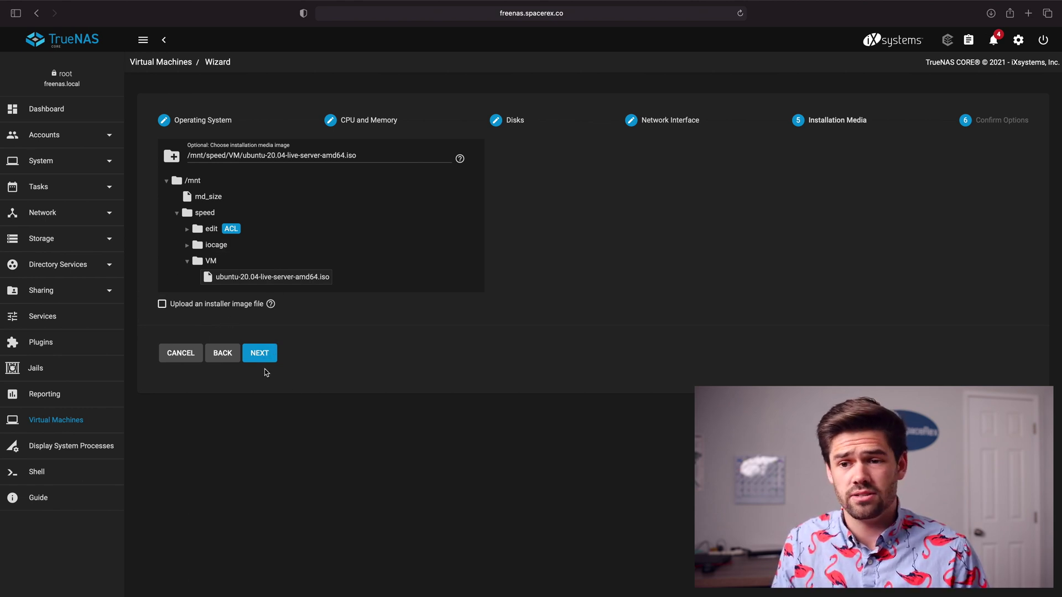
{"action": "left_click", "coordinate": [266, 357]}
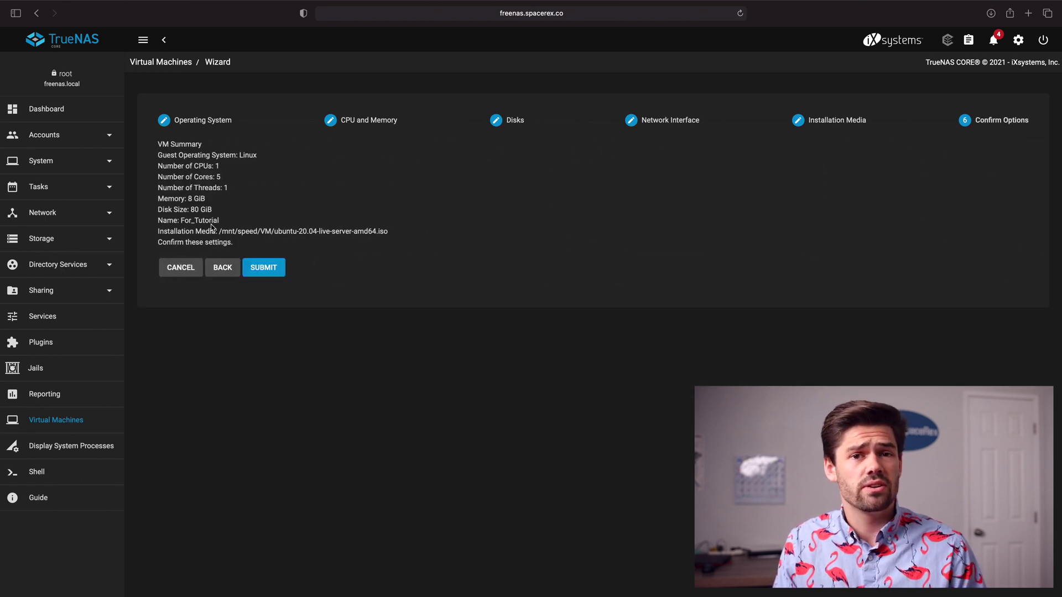
{"action": "left_click", "coordinate": [262, 273]}
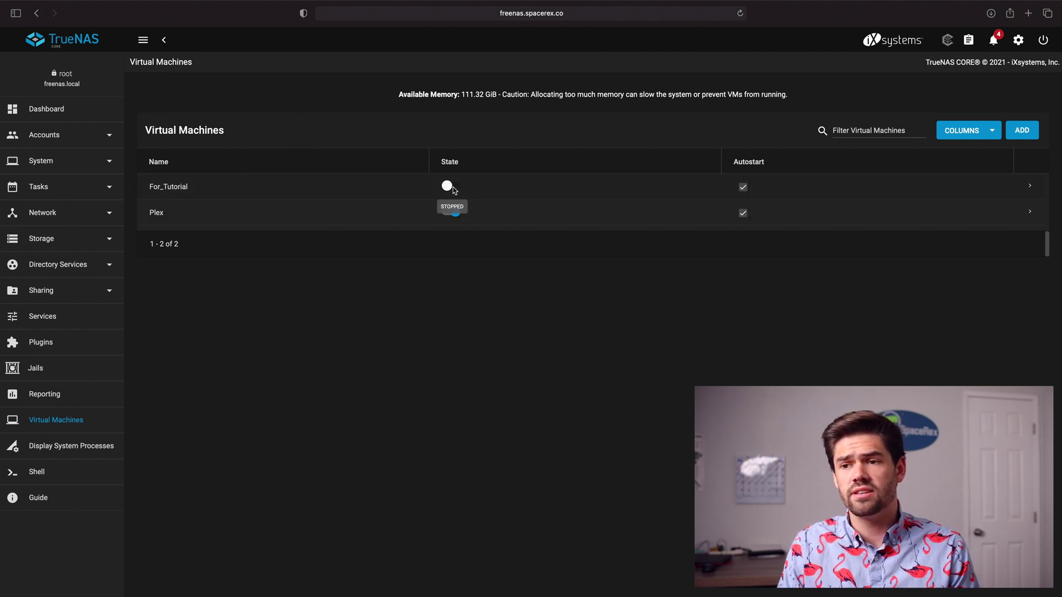
Step: Power on For_Tutorial and open its VNC console
{"action": "left_click", "coordinate": [453, 189]}
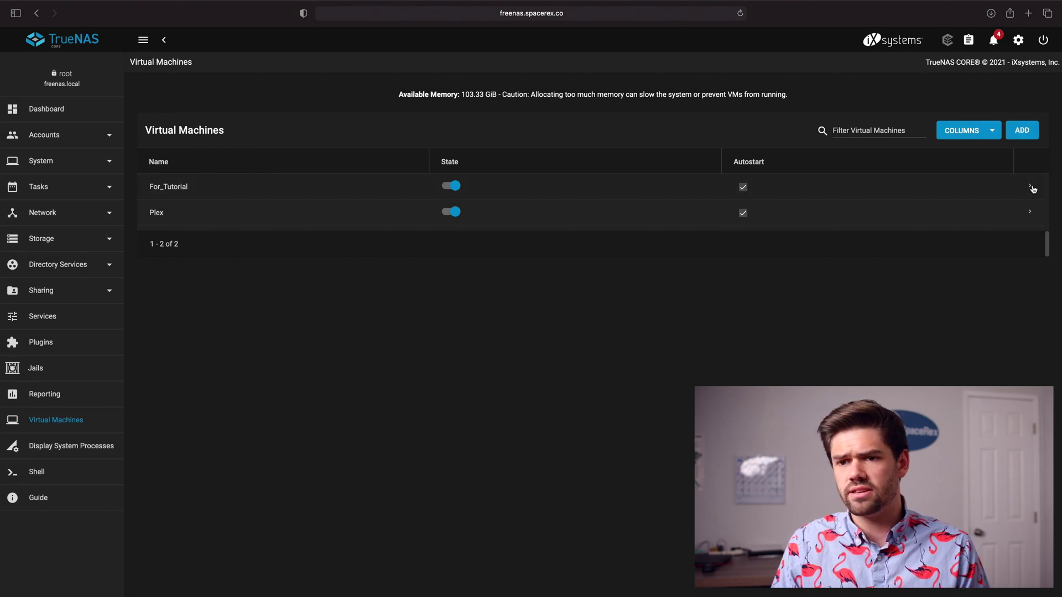
{"action": "left_click", "coordinate": [1032, 189]}
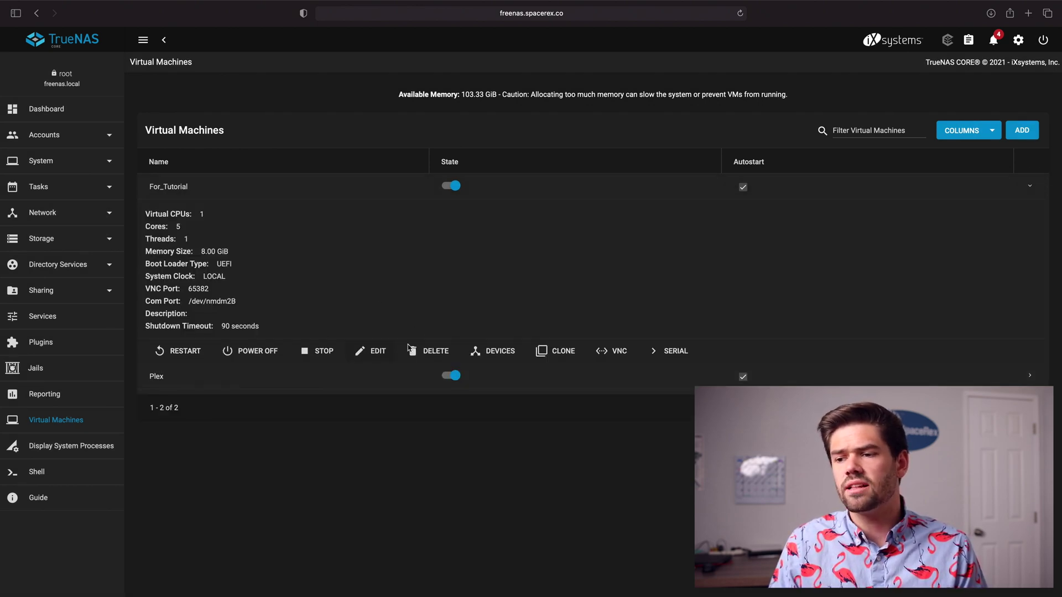
{"action": "left_click", "coordinate": [618, 355]}
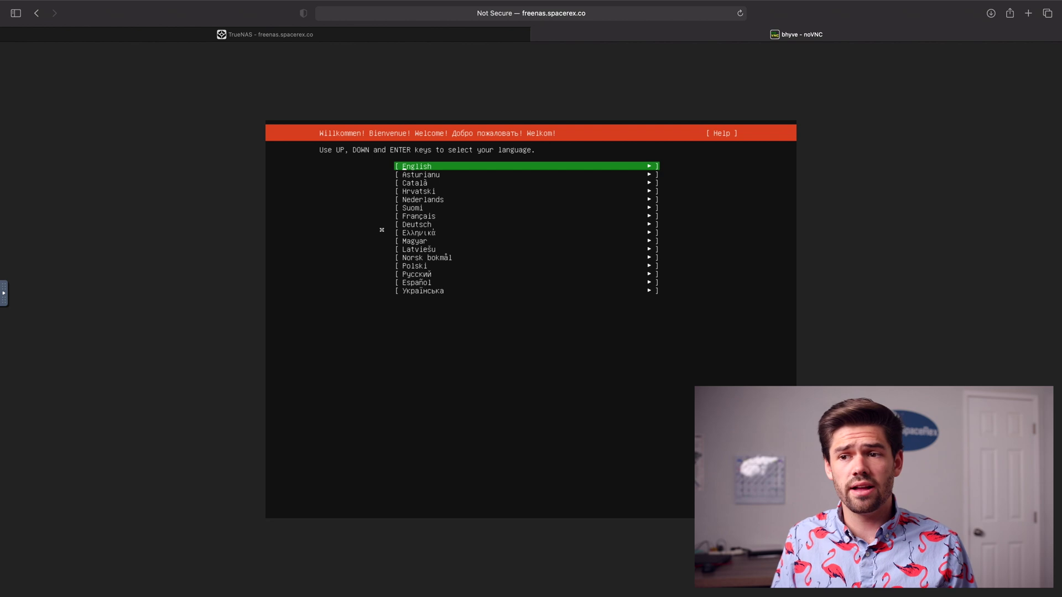
Step: Keep English, skip the installer update, accept default keyboard, DHCP network and empty proxy
{"action": "key", "text": "Return"}
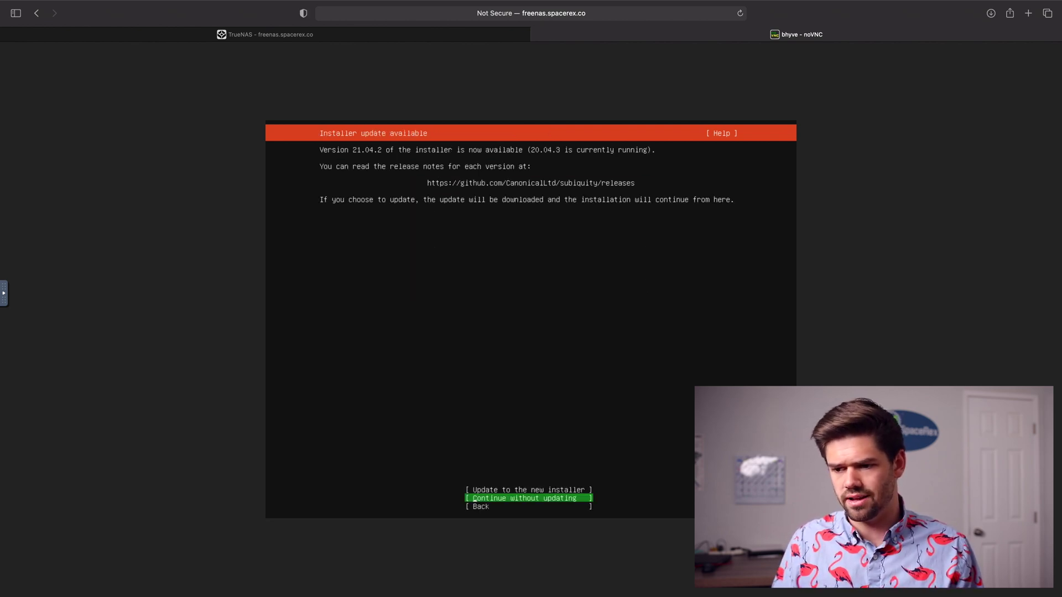
{"action": "key", "text": "Return"}
{"action": "key", "text": "Return"}
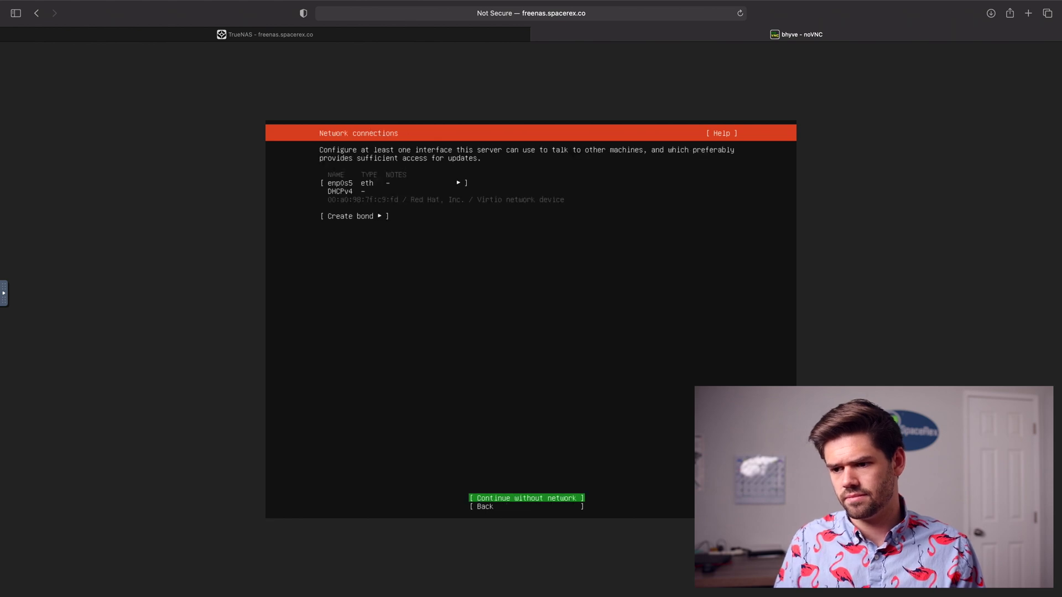
{"action": "key", "text": "Tab"}
{"action": "key", "text": "Tab"}
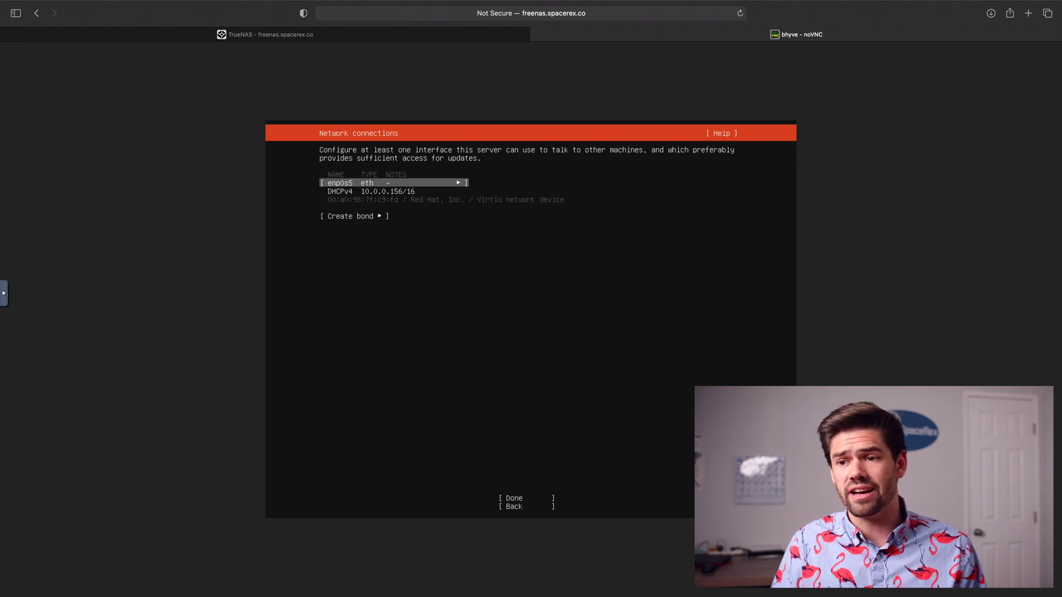
{"action": "key", "text": "shift+Tab"}
{"action": "key", "text": "Tab"}
{"action": "key", "text": "Tab"}
{"action": "key", "text": "Tab"}
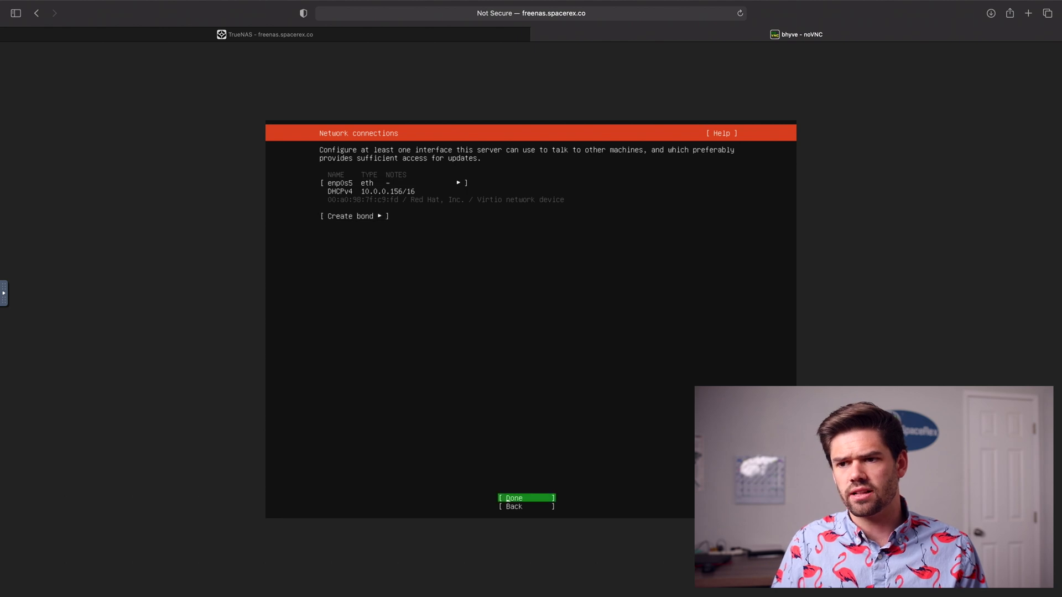
{"action": "key", "text": "Return"}
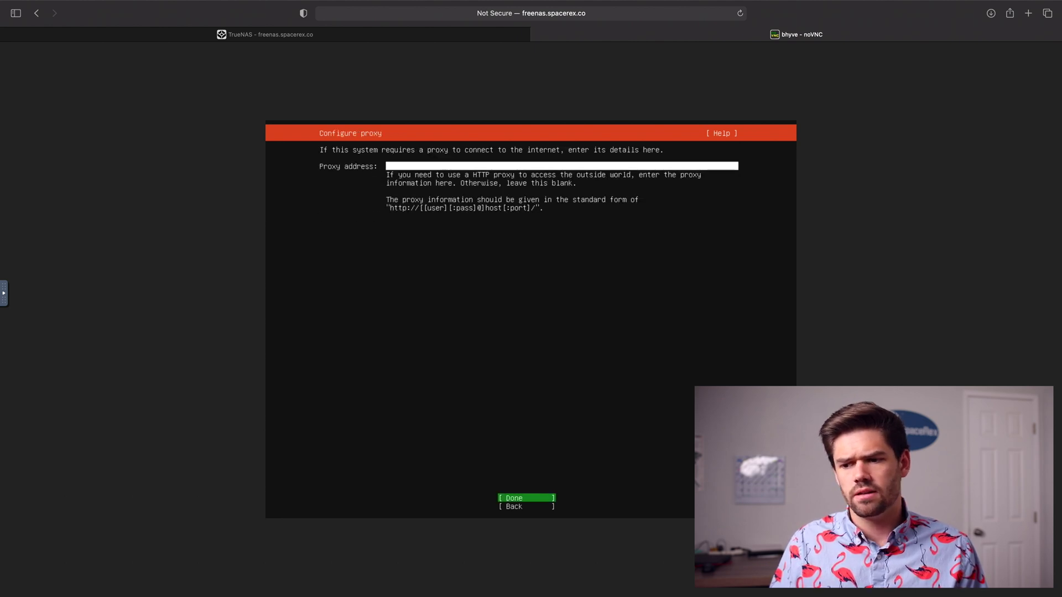
{"action": "key", "text": "Return"}
{"action": "key", "text": "Return"}
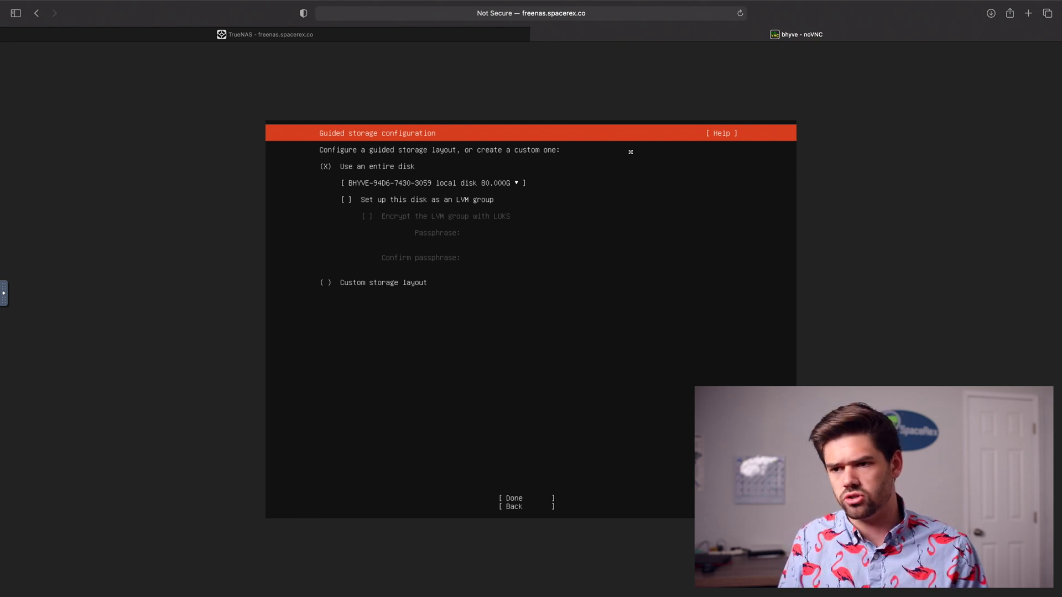
Step: Use the entire 80 GB disk with the default layout and confirm the destructive install
{"action": "key", "text": "Tab"}
{"action": "key", "text": "Tab"}
{"action": "key", "text": "Tab"}
{"action": "key", "text": "Tab"}
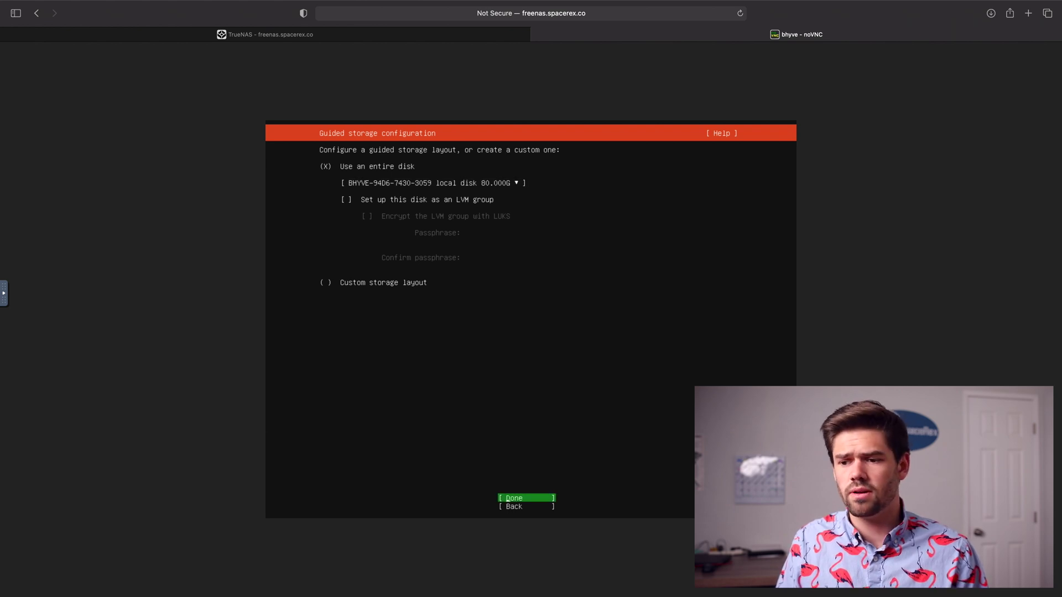
{"action": "key", "text": "Return"}
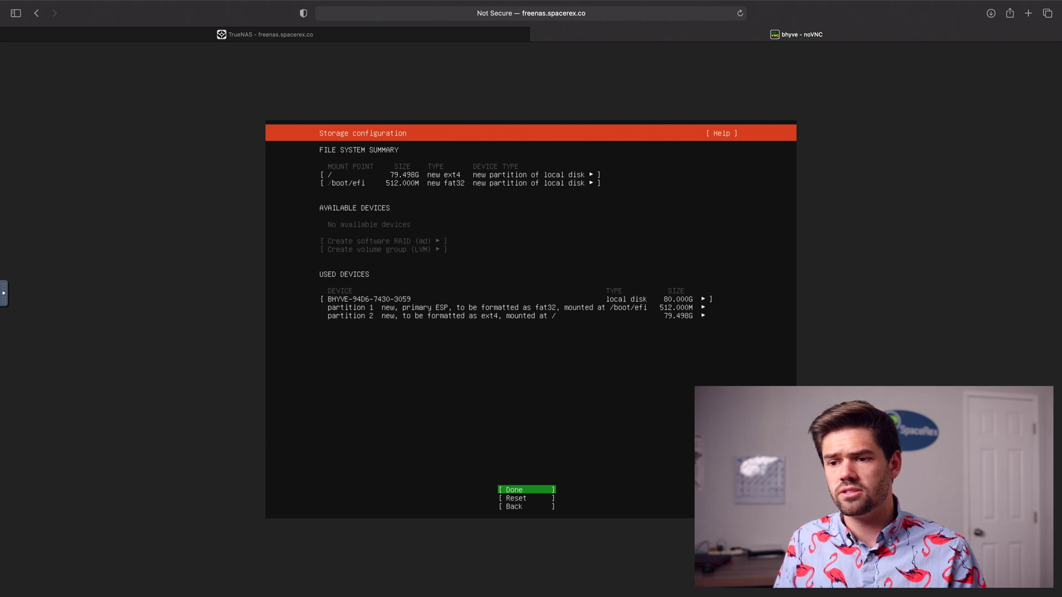
{"action": "key", "text": "Return"}
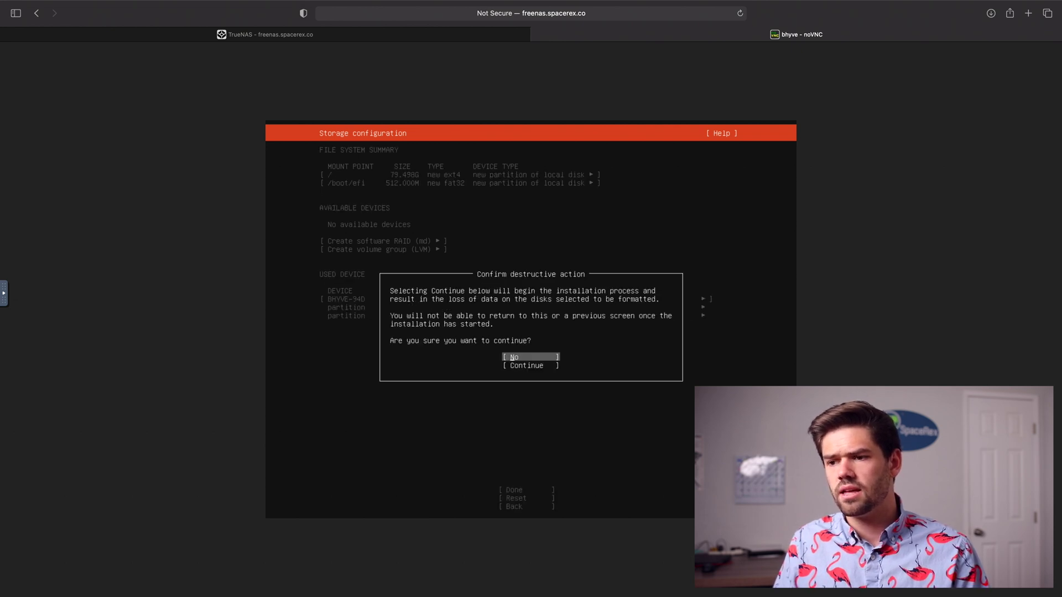
{"action": "key", "text": "Down"}
{"action": "key", "text": "Return"}
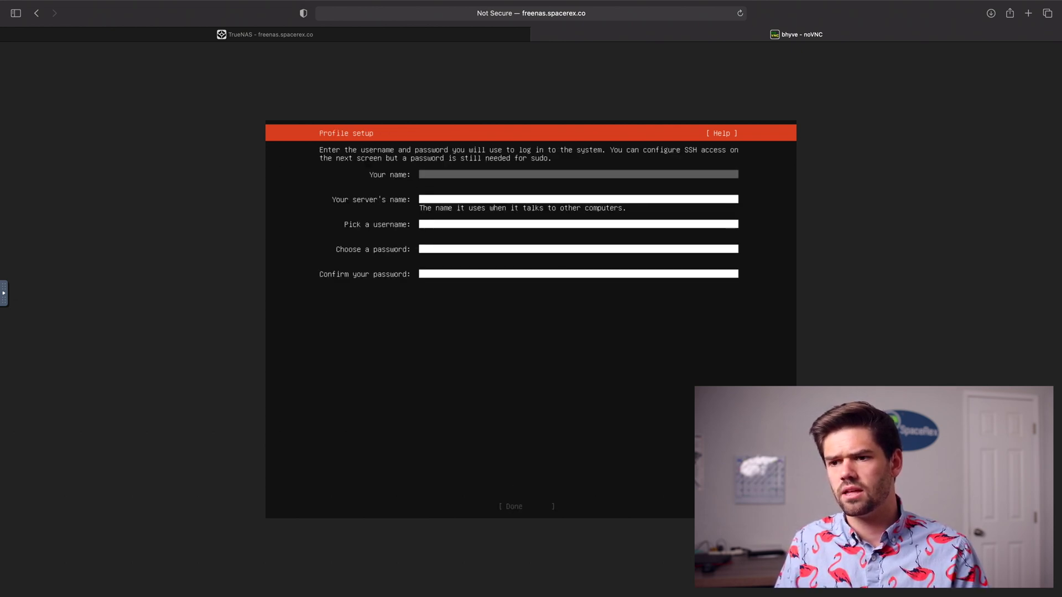
Step: Fill in the profile with your name, server name tutorial-server, a username and password
{"action": "type", "text": "will"}
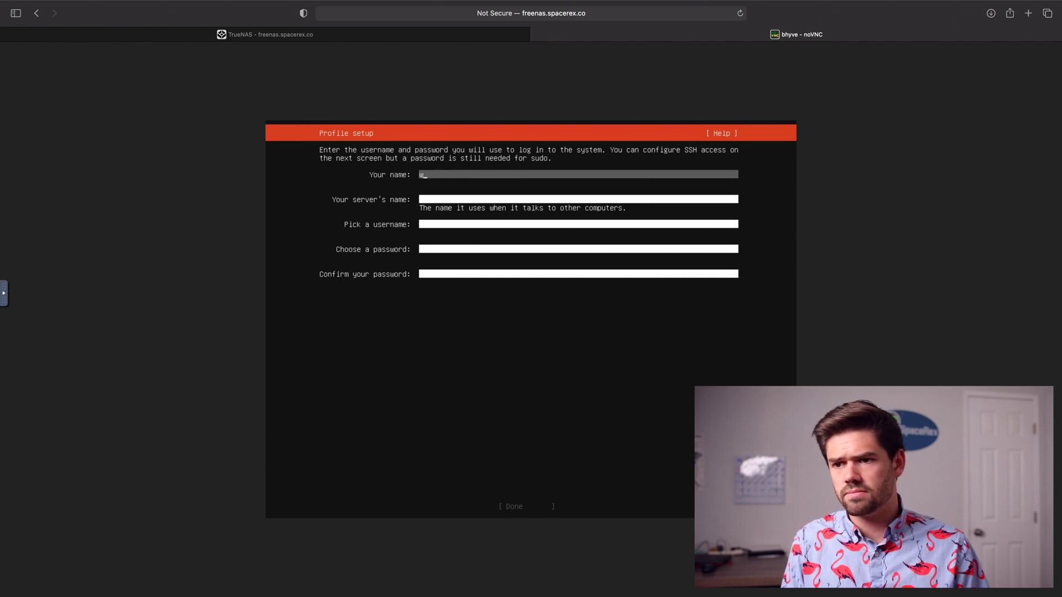
{"action": "key", "text": "Tab"}
{"action": "type", "text": "tutorial"}
{"action": "type", "text": "-server"}
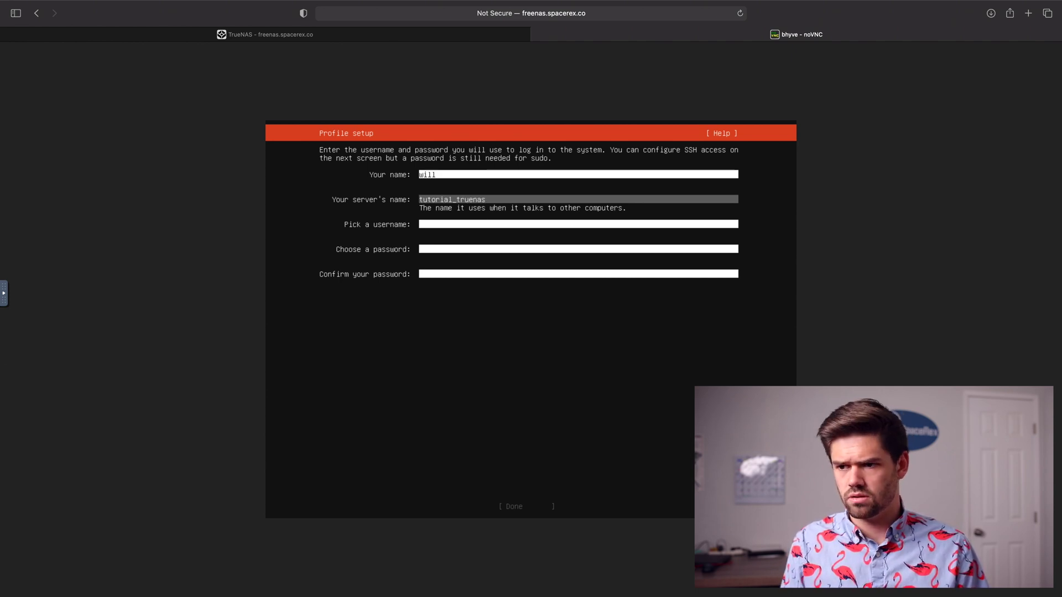
{"action": "key", "text": "Tab"}
{"action": "key", "text": "Tab"}
{"action": "type", "text": "test"}
{"action": "key", "text": "Tab"}
{"action": "type", "text": "test"}
{"action": "key", "text": "Return"}
Step: Skip OpenSSH and featured snaps so the installation starts
{"action": "key", "text": "Tab"}
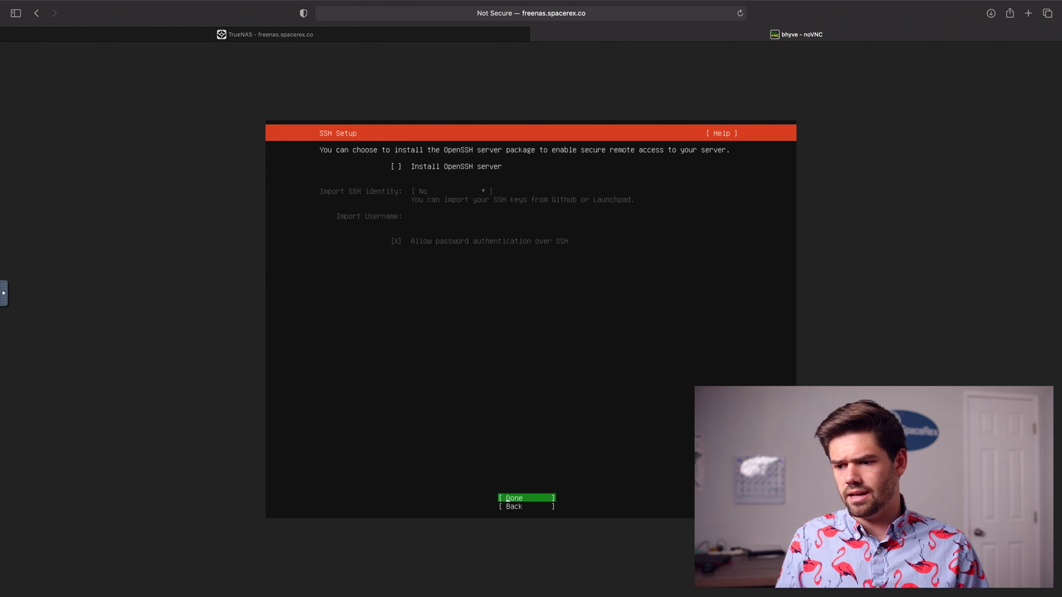
{"action": "key", "text": "Return"}
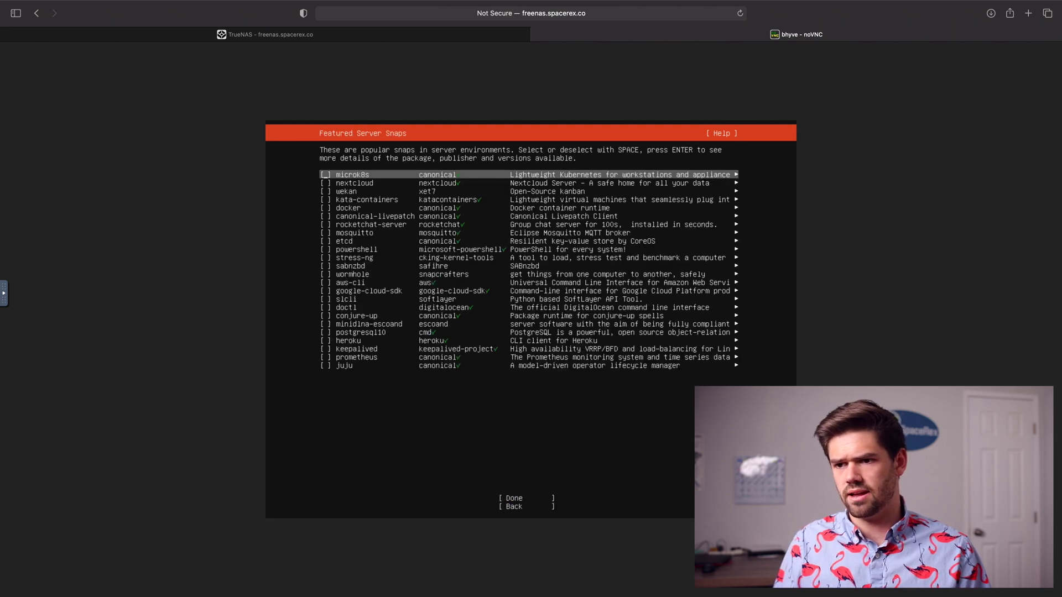
{"action": "key", "text": "Tab"}
{"action": "key", "text": "Tab"}
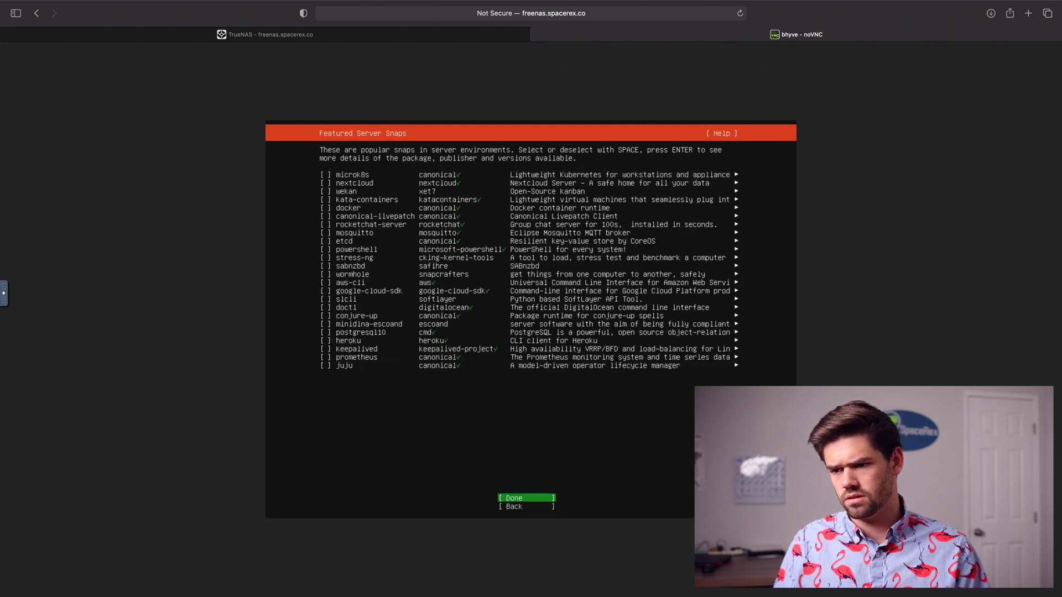
{"action": "key", "text": "Return"}
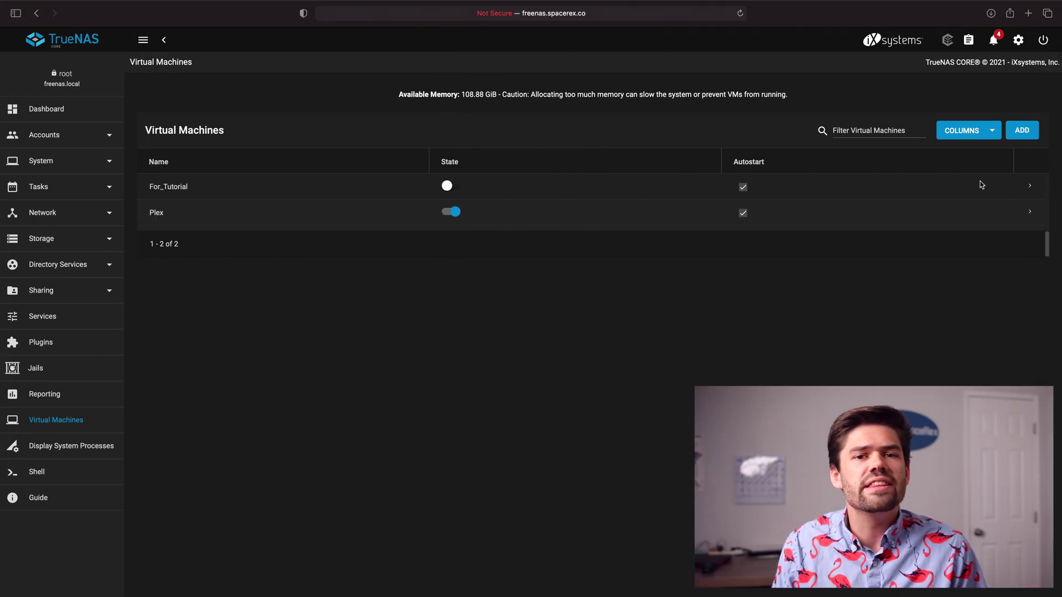
Step: Delete the CDROM device from For_Tutorial's devices, leaving NIC, DISK and VNC
{"action": "left_click", "coordinate": [1030, 188]}
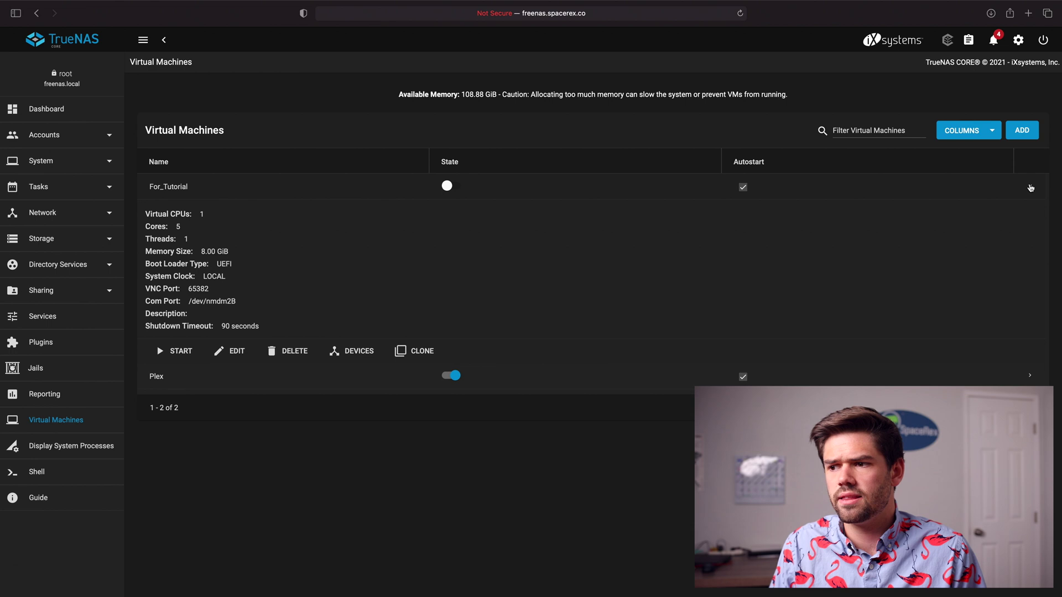
{"action": "left_click", "coordinate": [344, 351]}
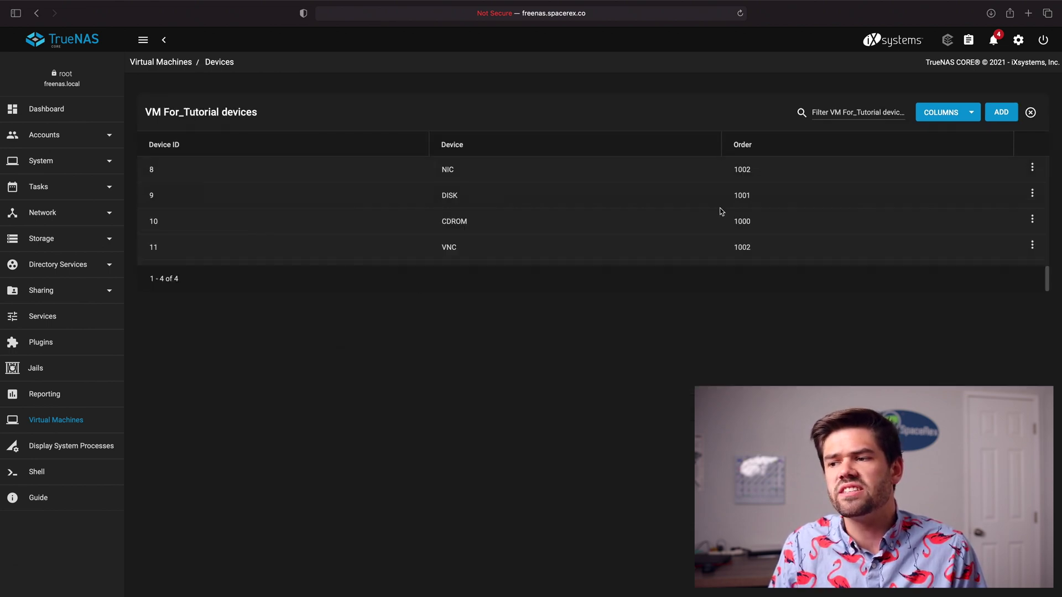
{"action": "left_click", "coordinate": [1032, 220]}
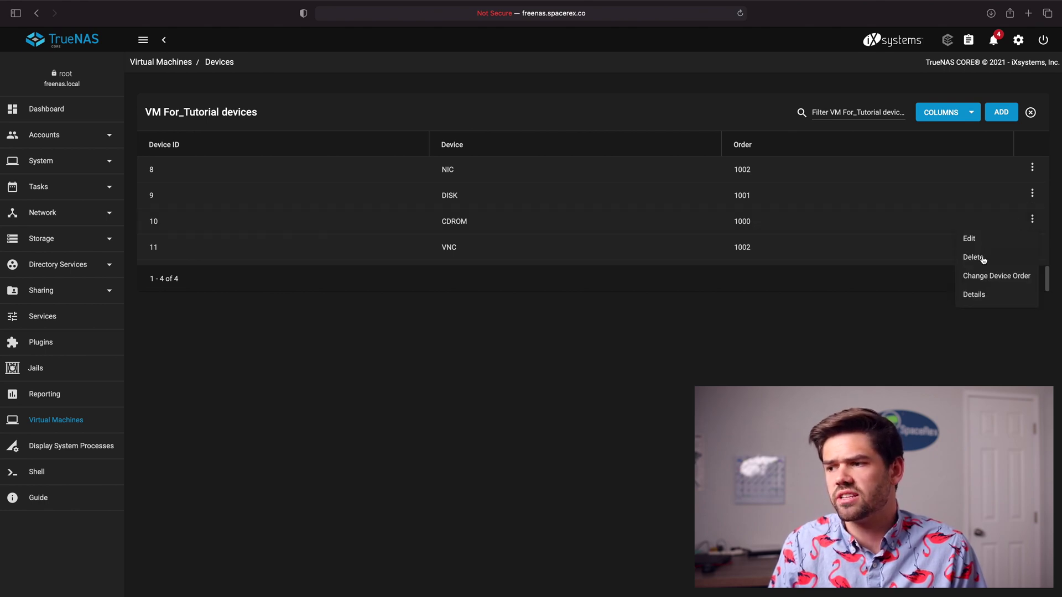
{"action": "left_click", "coordinate": [983, 258]}
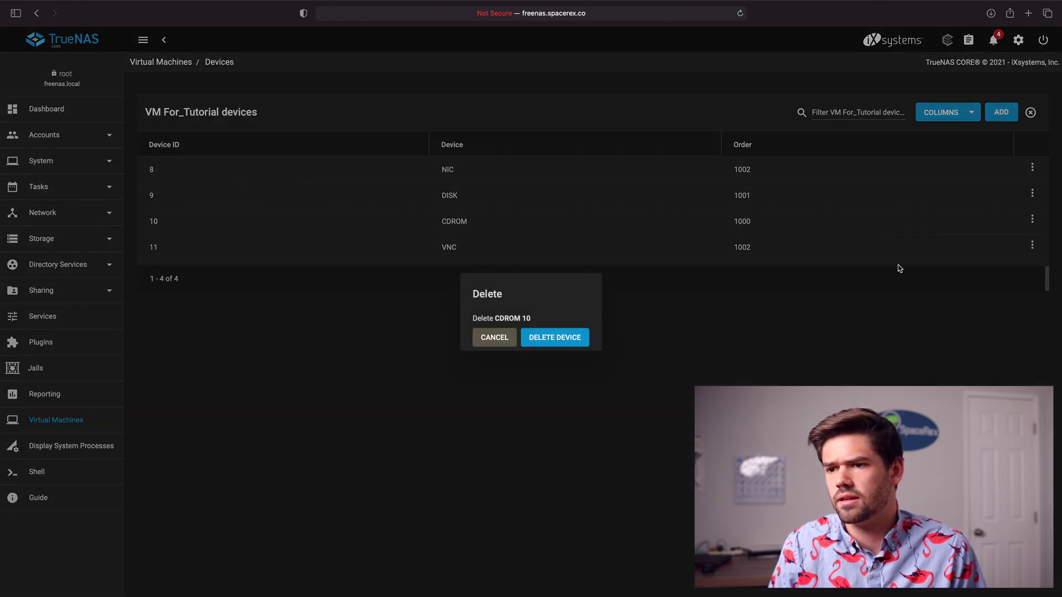
{"action": "left_click", "coordinate": [549, 339]}
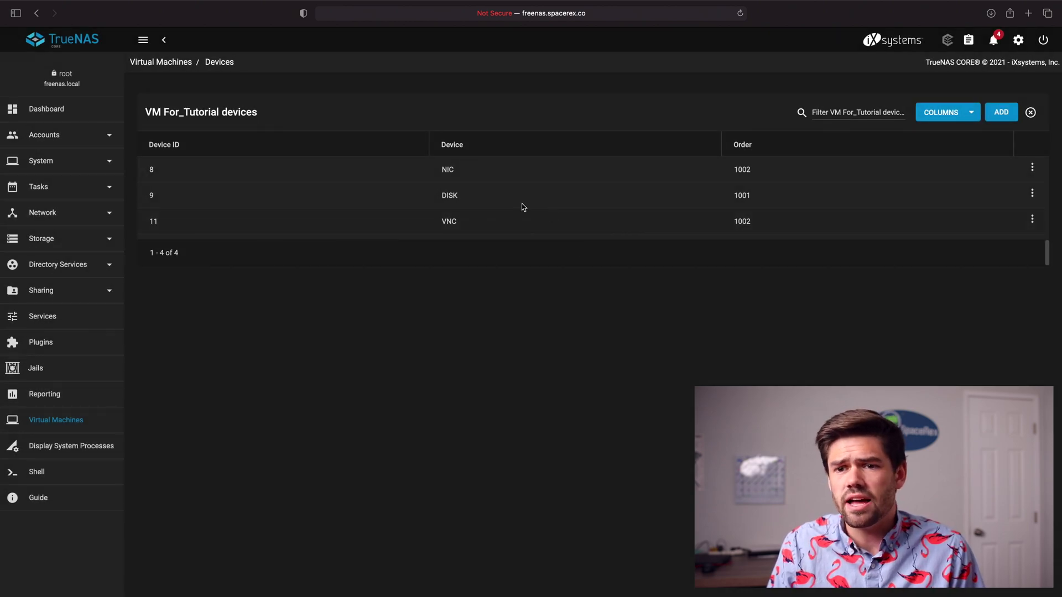
Step: Power on For_Tutorial from the Virtual Machines list and launch its VNC console
{"action": "left_click", "coordinate": [45, 425]}
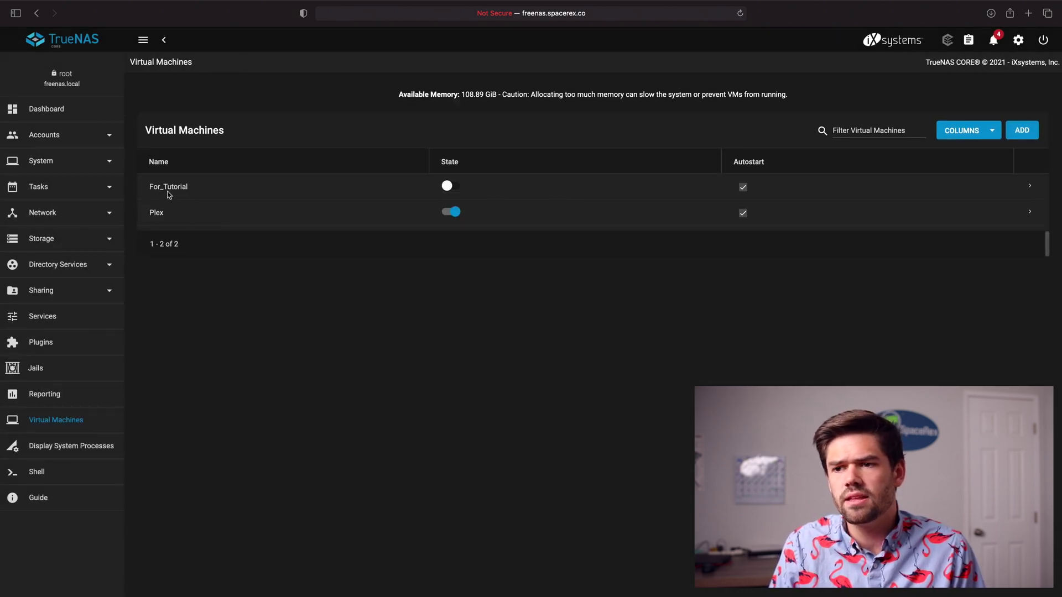
{"action": "left_click", "coordinate": [448, 186]}
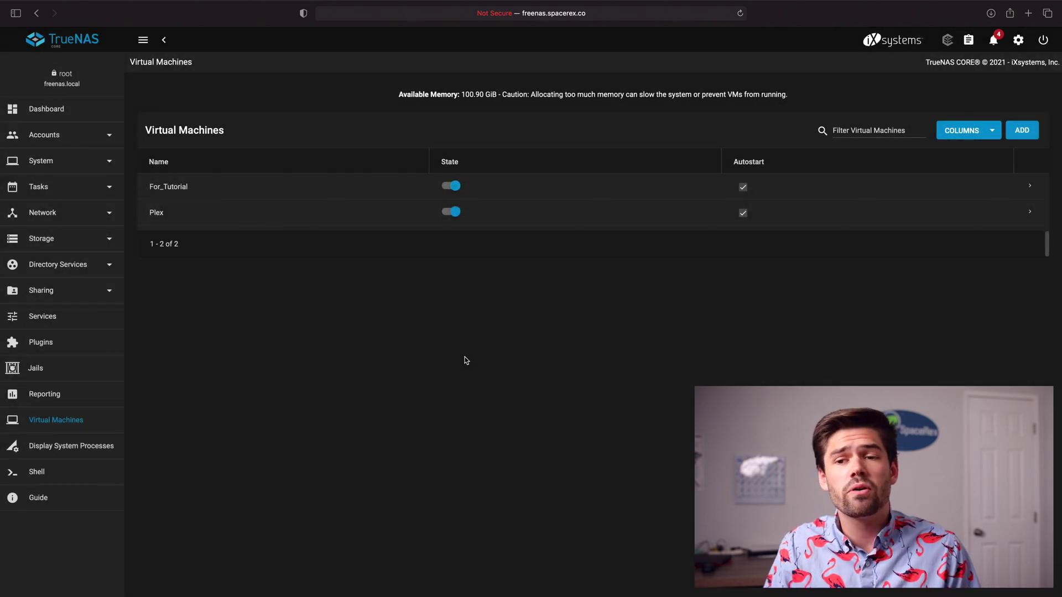
{"action": "left_click", "coordinate": [1029, 186]}
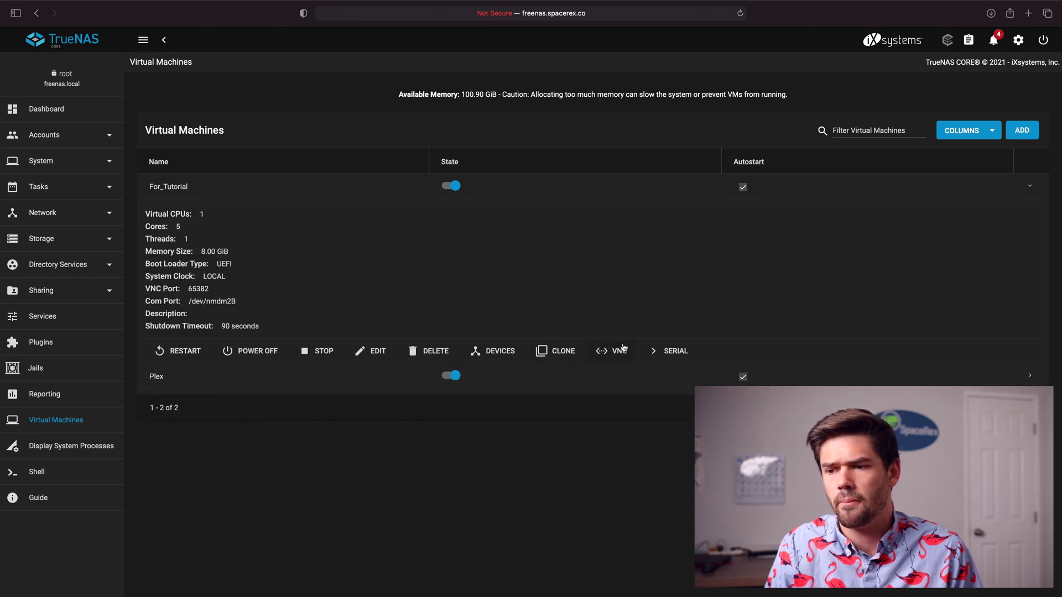
{"action": "left_click", "coordinate": [619, 352]}
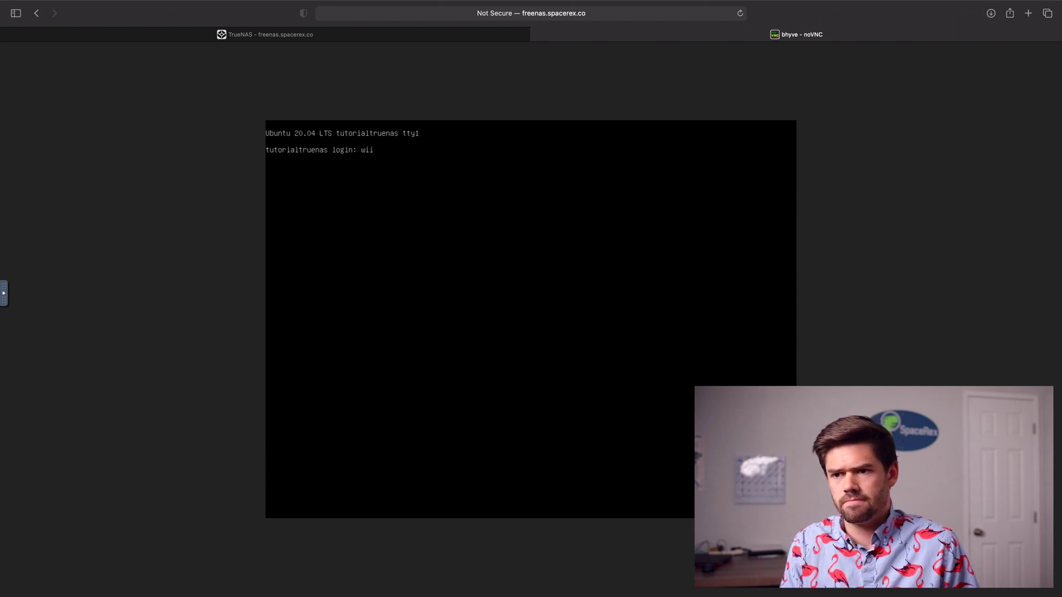
Step: Log in at the tutorialtruenas prompt with the user's username and password
{"action": "type", "text": "ll"}
{"action": "key", "text": "Return"}
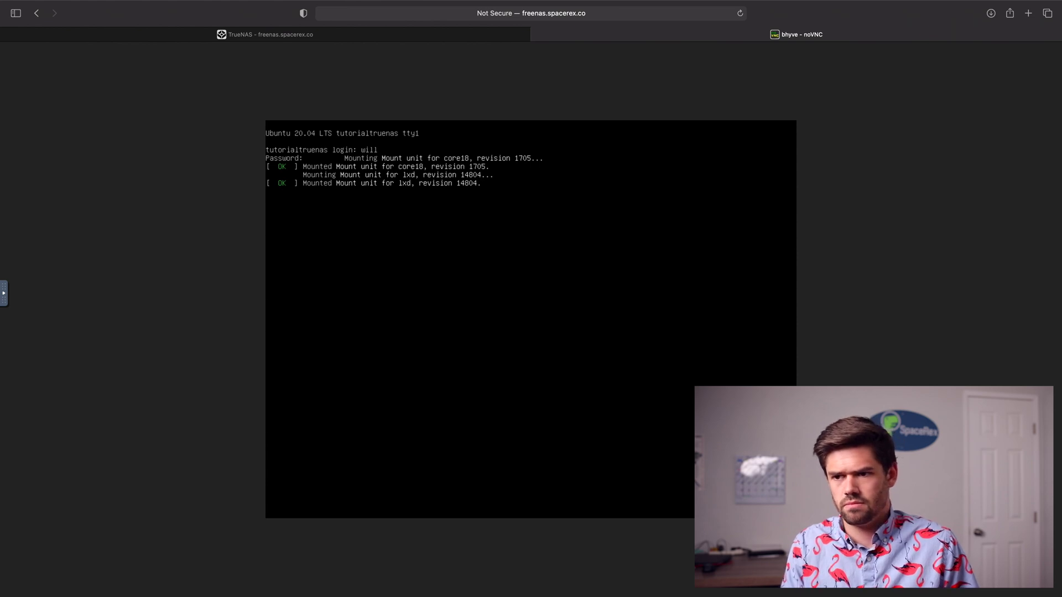
{"action": "key", "text": "Return"}
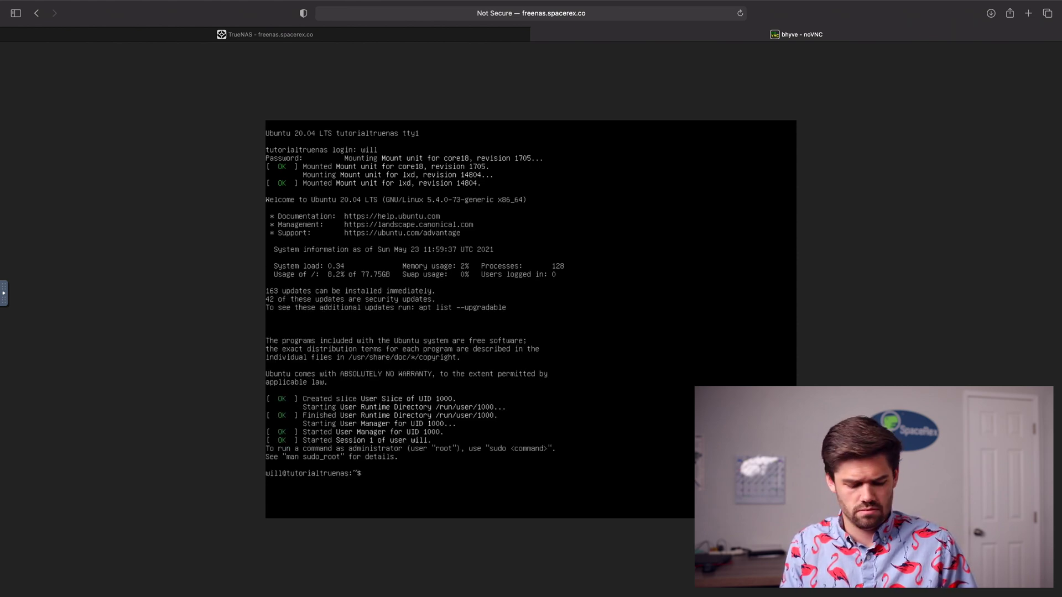
Step: Run htop, retyping it correctly after the mistyped 'htp' command
{"action": "type", "text": "htp"}
{"action": "key", "text": "Return"}
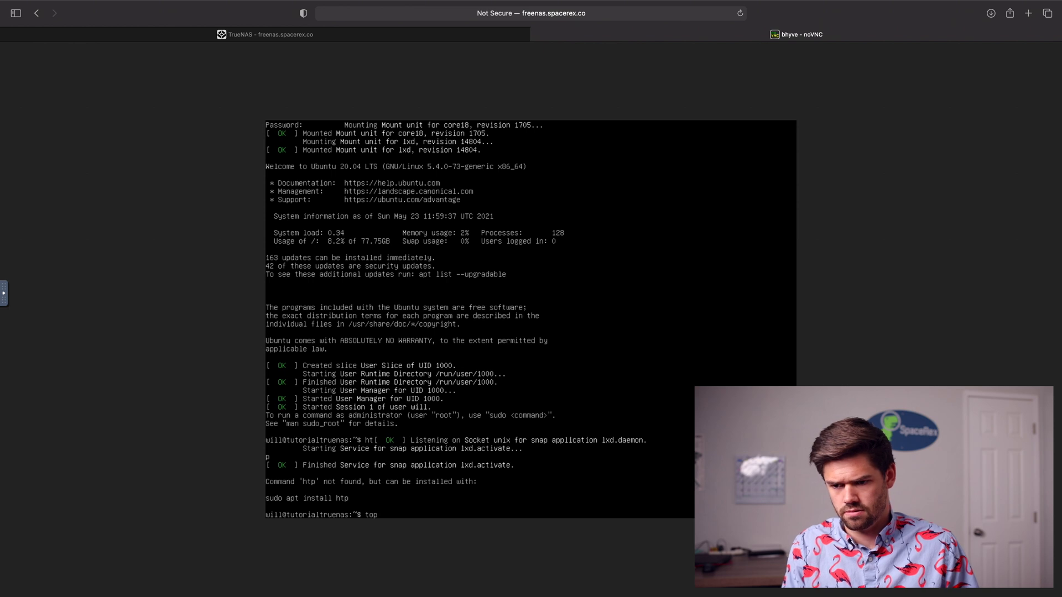
{"action": "type", "text": "htop"}
{"action": "key", "text": "Return"}
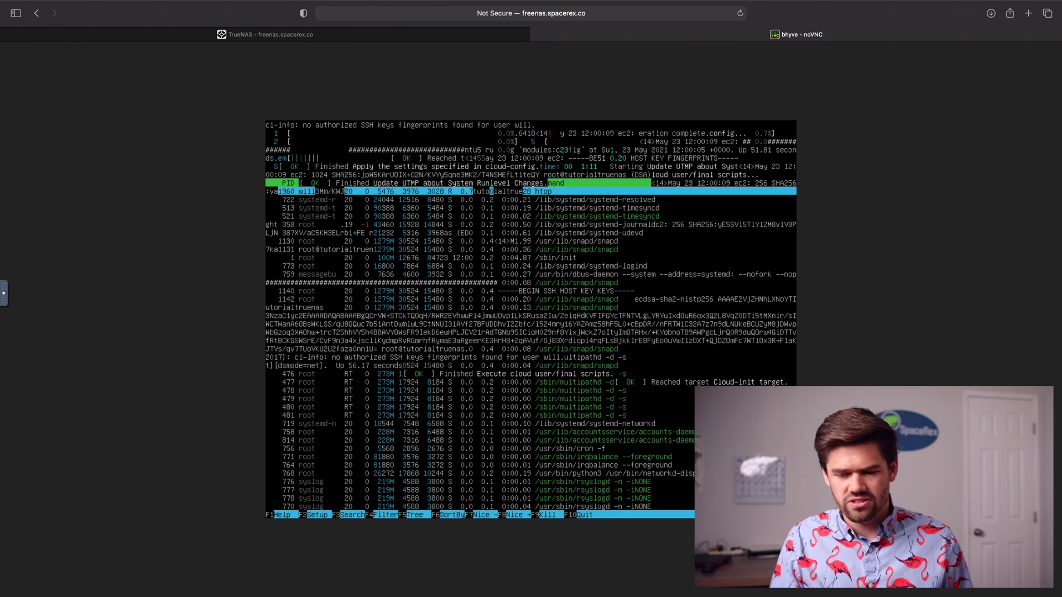
Step: Quit htop and return to the TrueNAS Virtual Machines page showing For_Tutorial running
{"action": "key", "text": "q"}
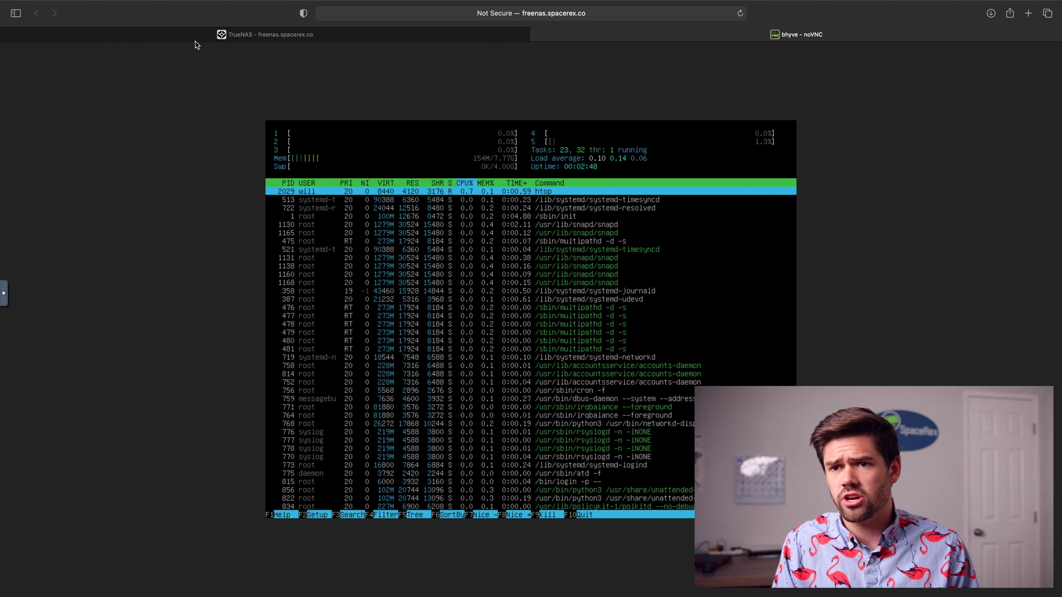
{"action": "left_click", "coordinate": [195, 41]}
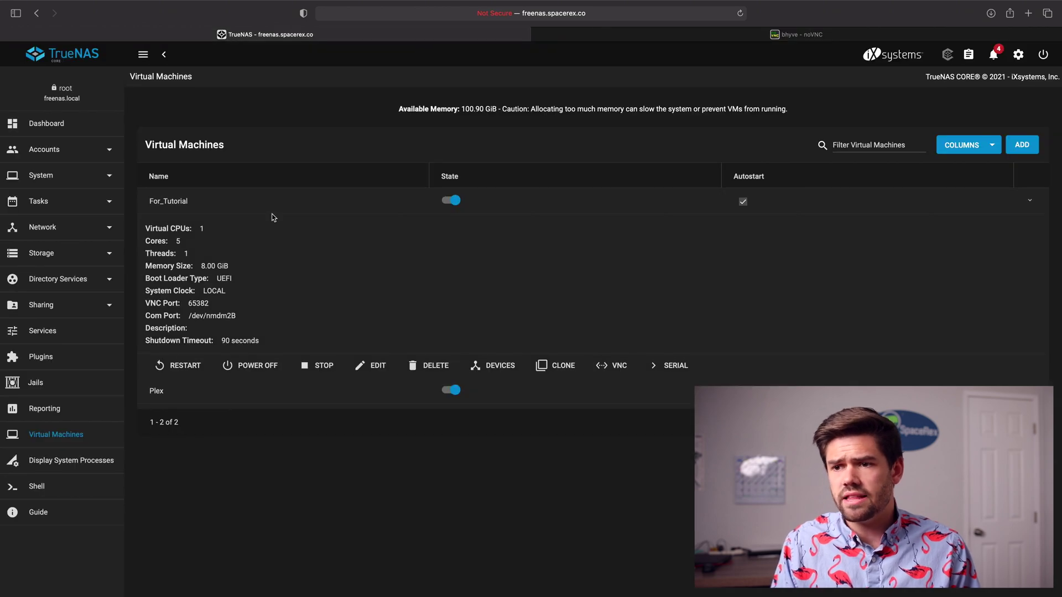